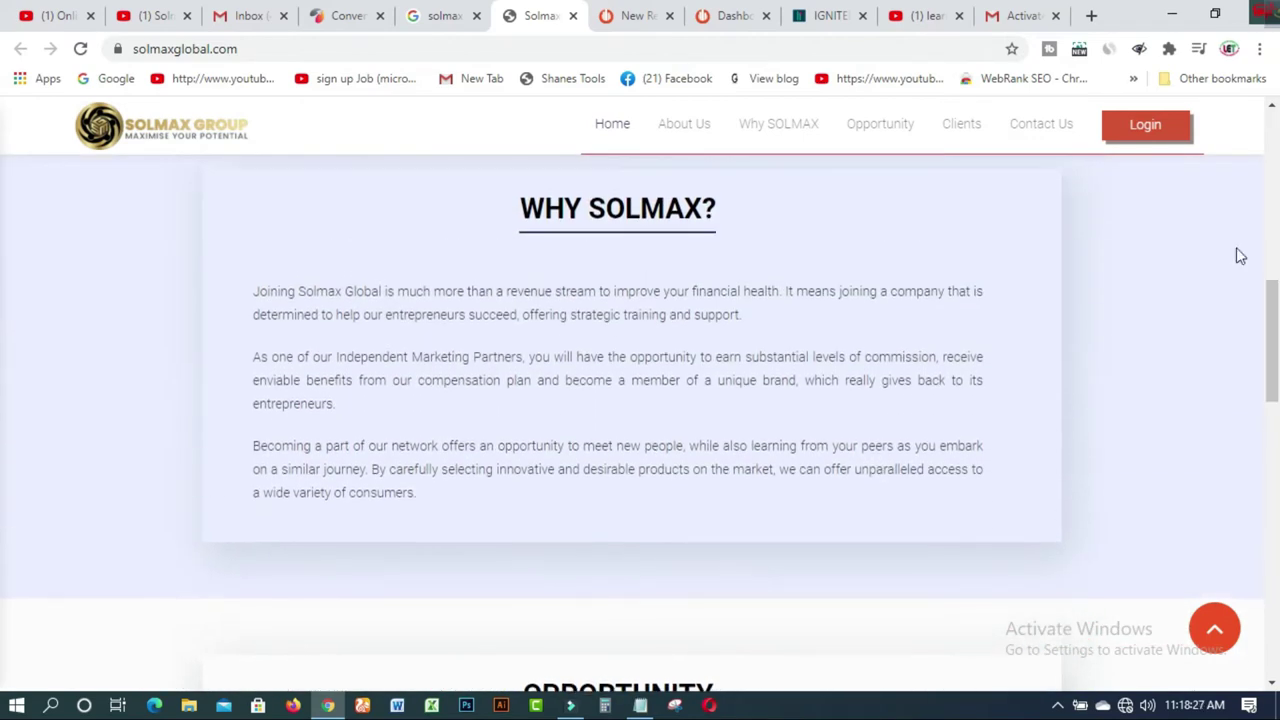
- Open the member sign-in page from the Solmax Global website
click(920, 18)
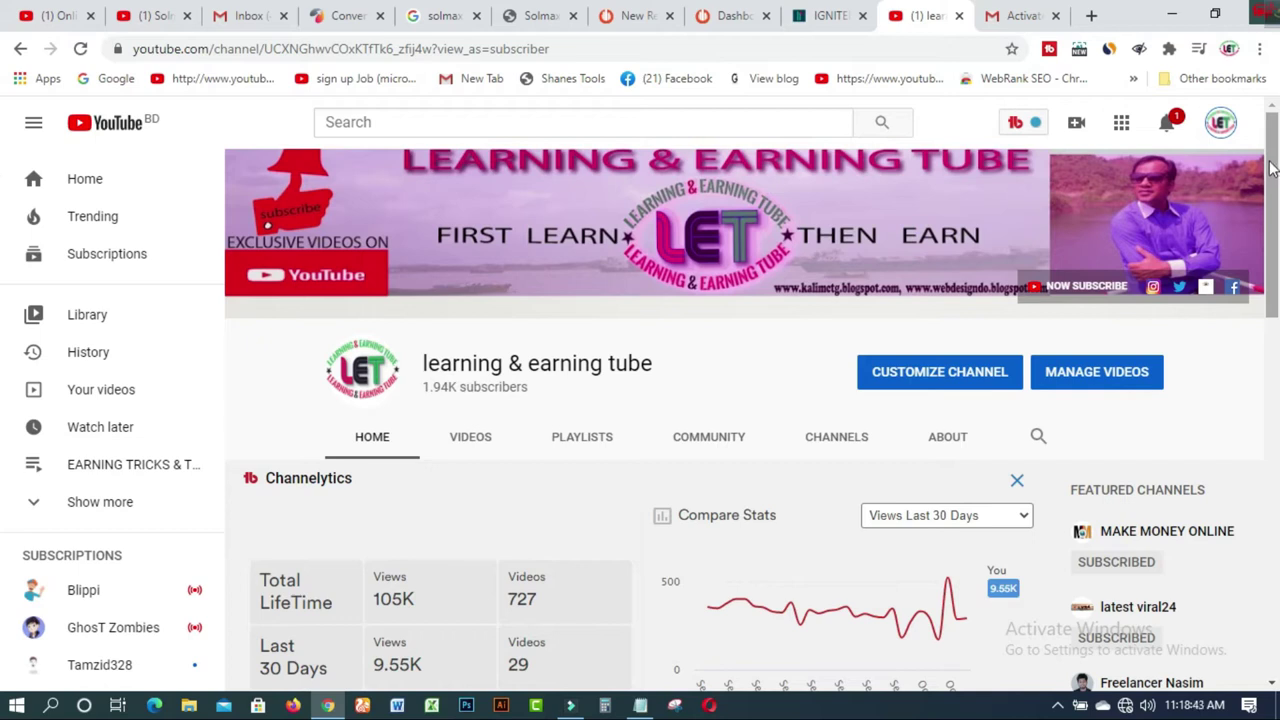
click(540, 15)
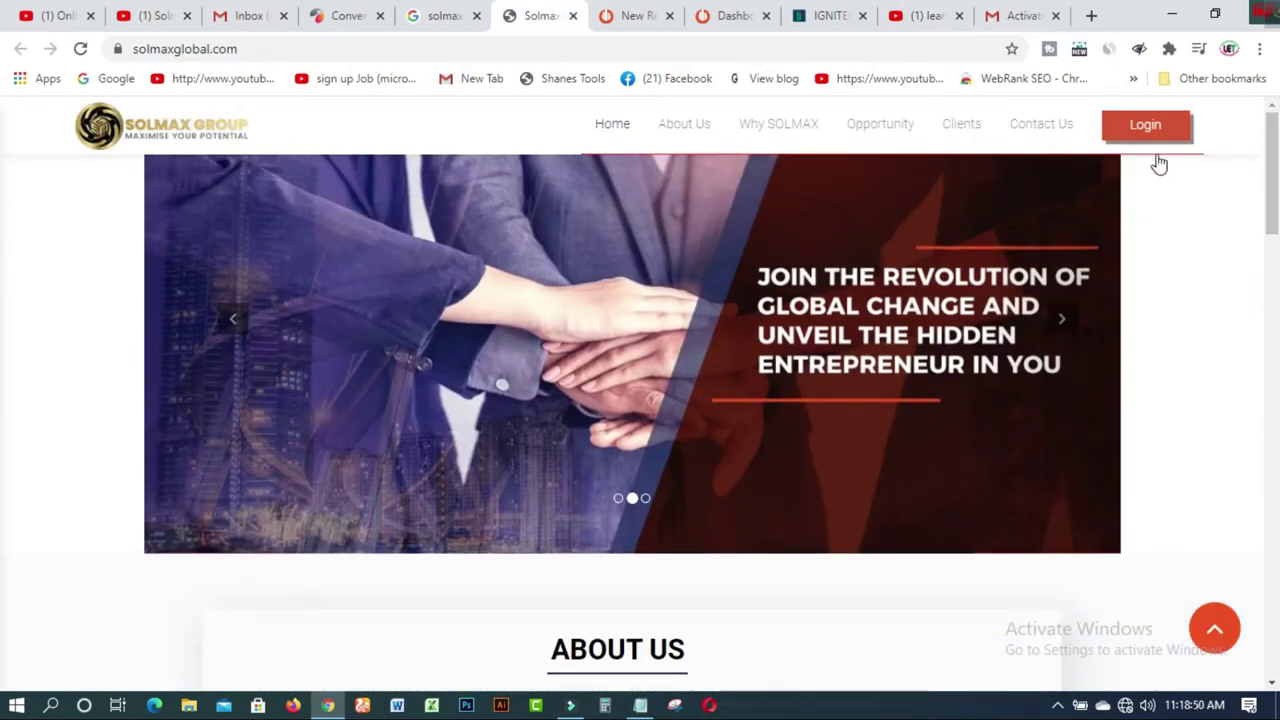
click(1146, 126)
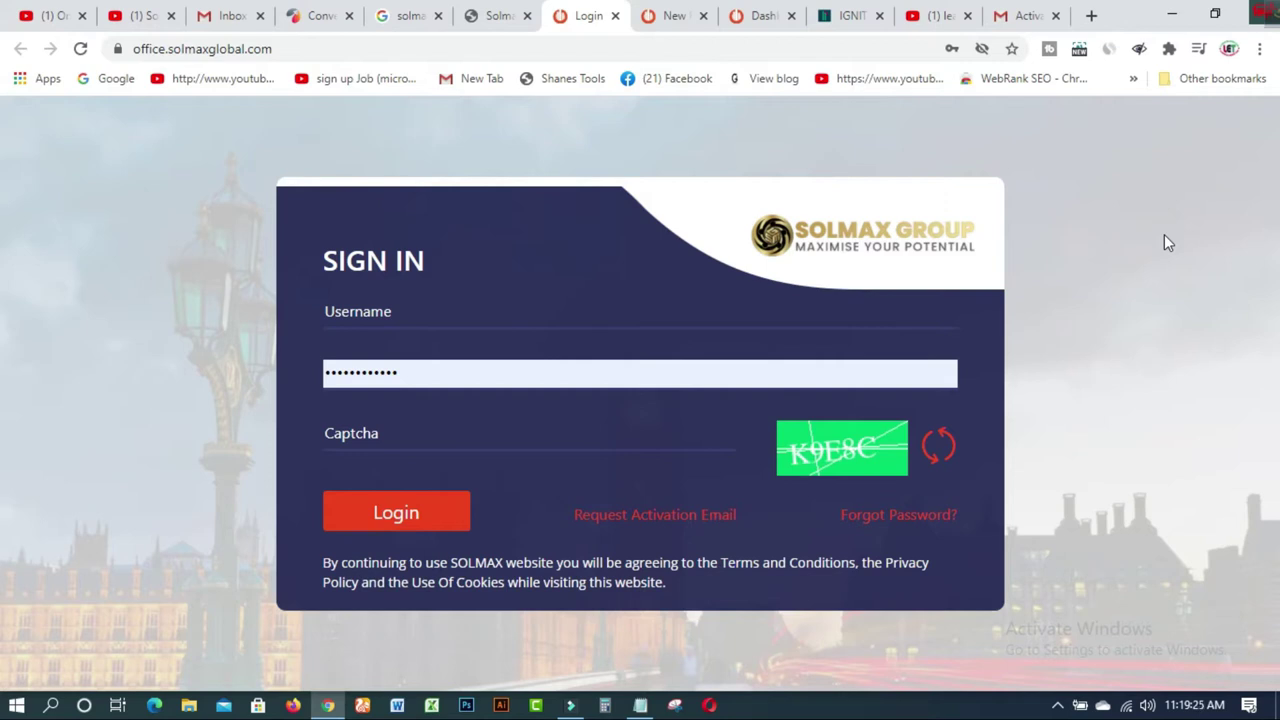
- Dismiss the transaction password setup prompt on the member dashboard and open the My Portfolio page
click(760, 18)
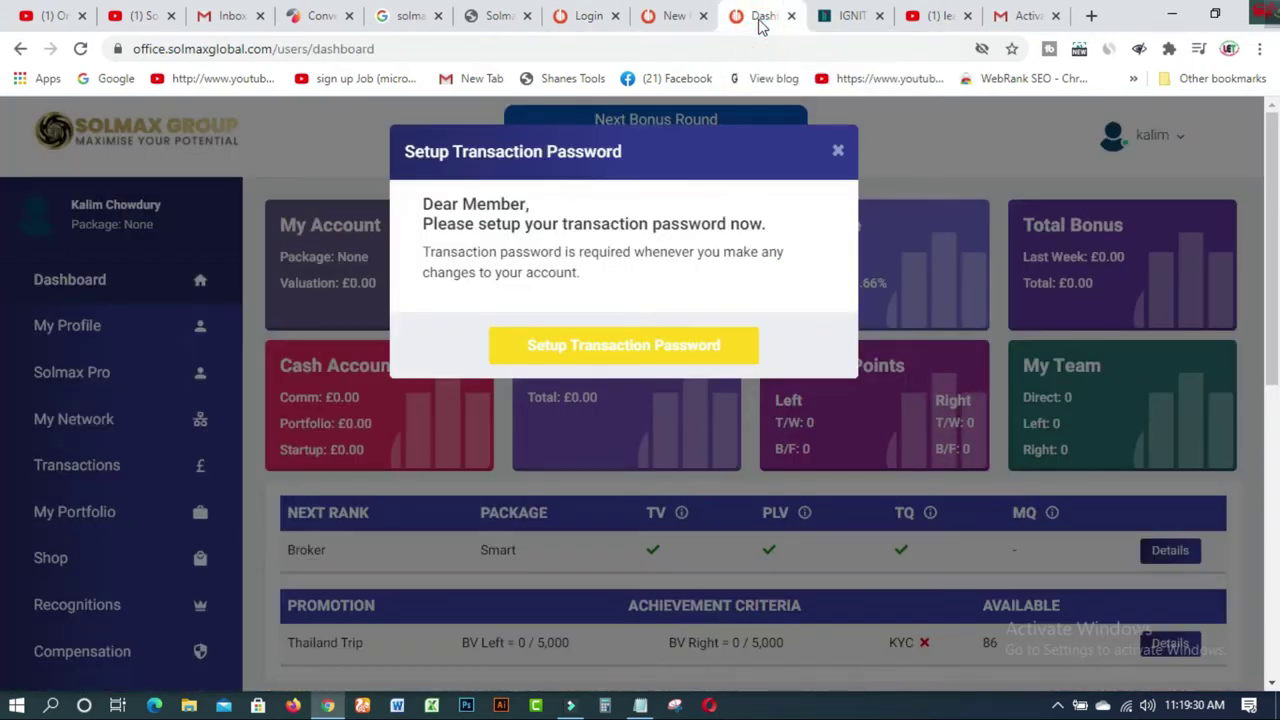
click(839, 151)
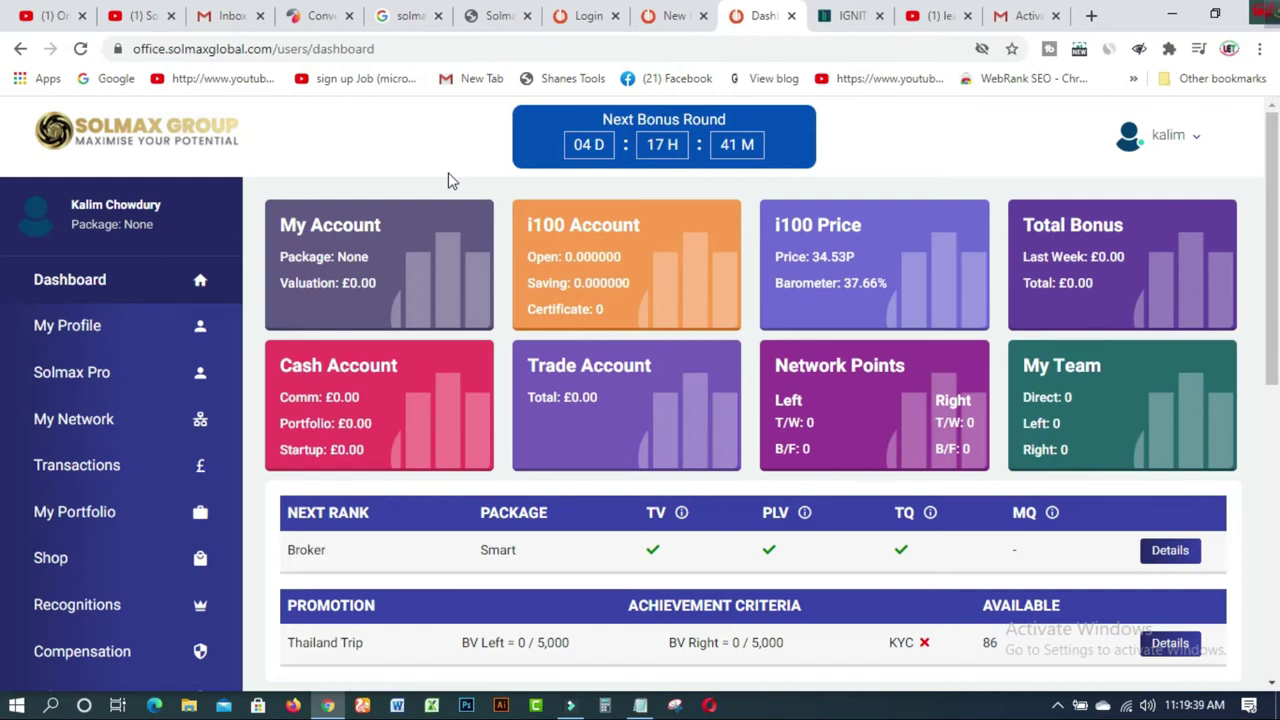
click(92, 516)
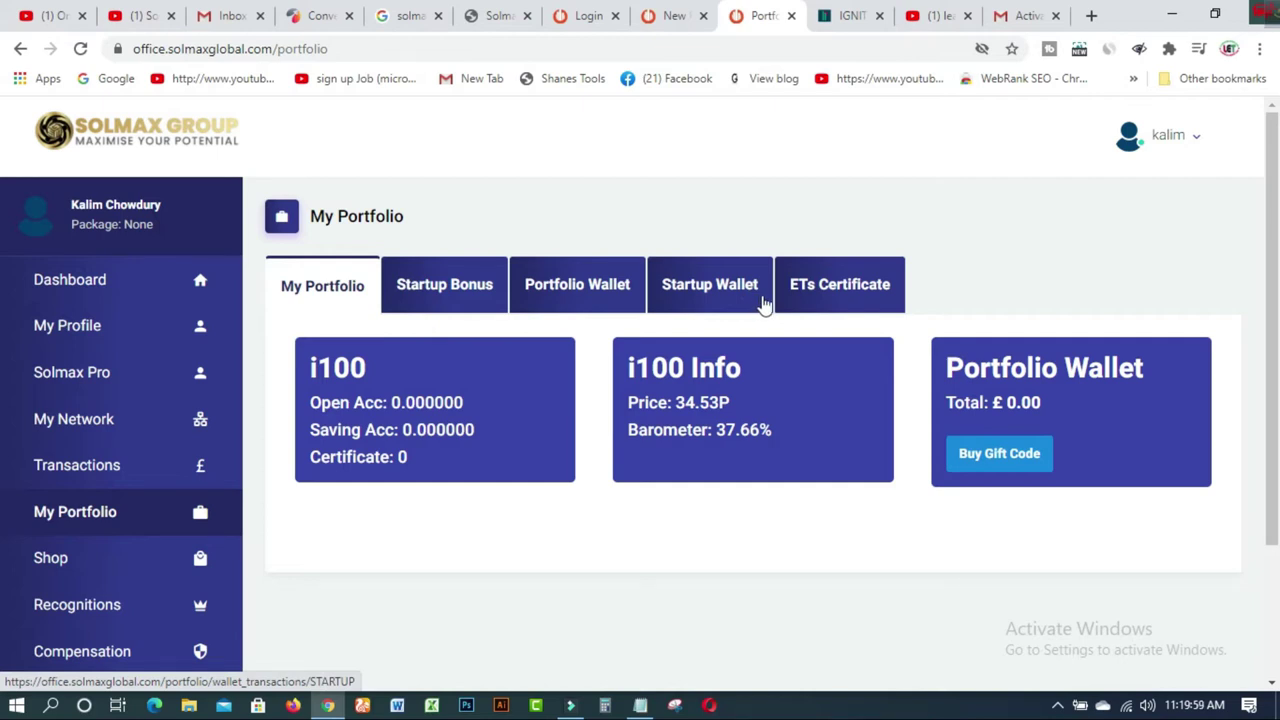
- Open the member profile's invitation link dialog and copy the member referral link
click(84, 336)
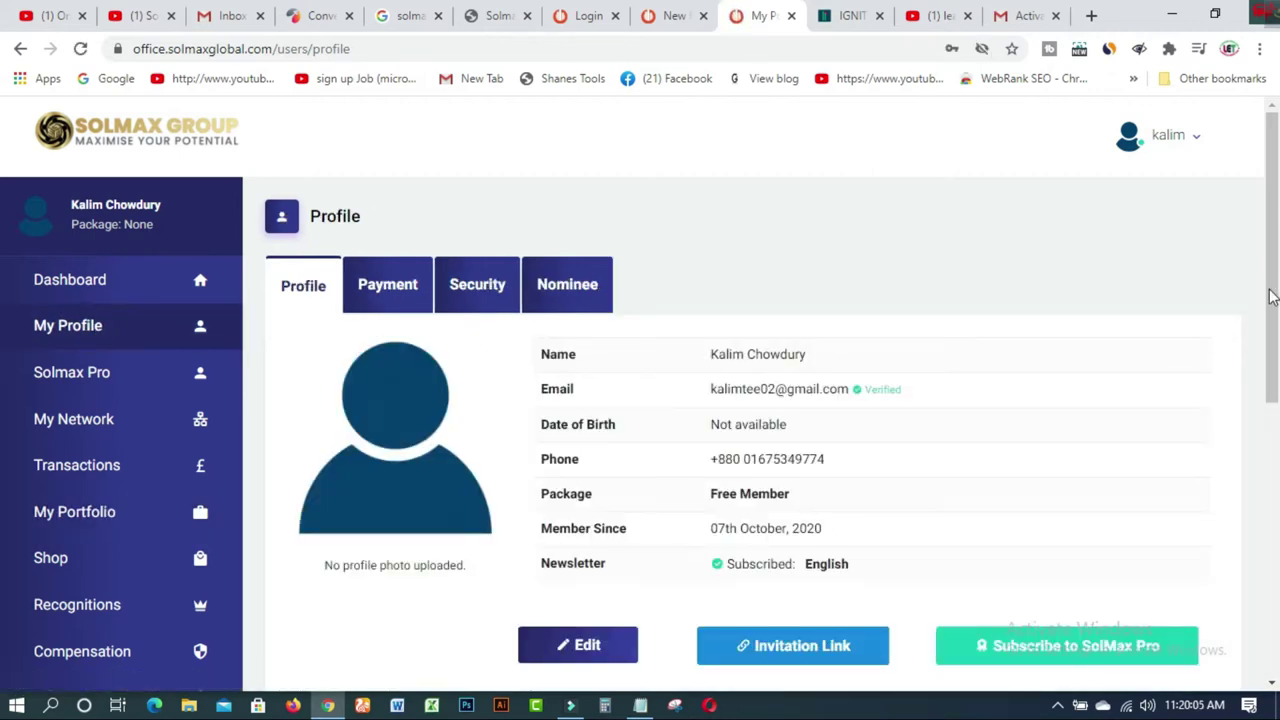
drag(1270, 297, 1278, 462)
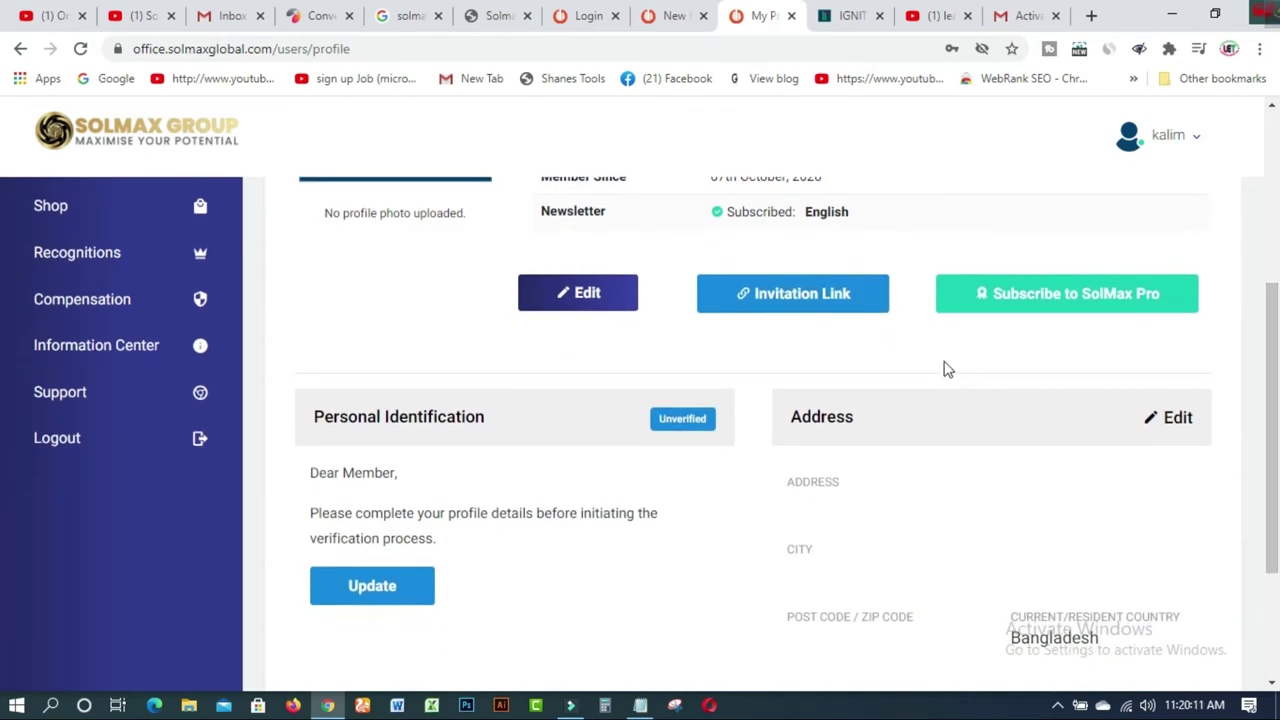
click(810, 306)
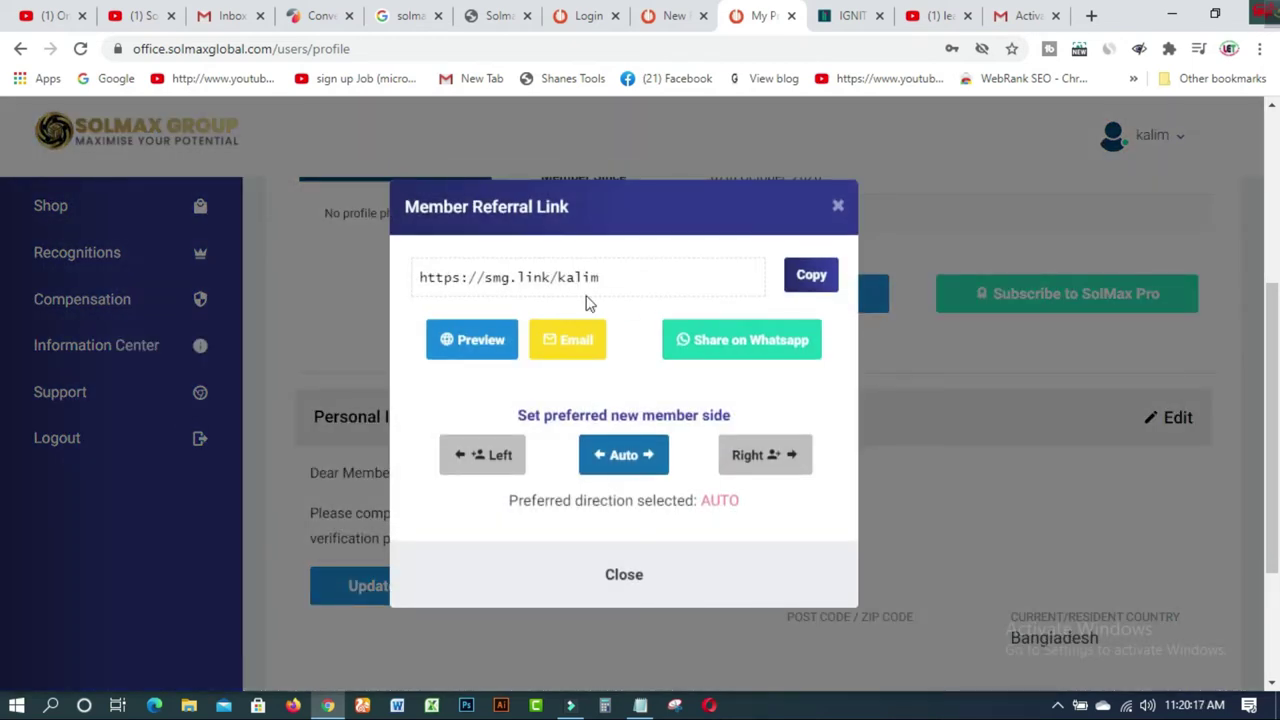
click(815, 278)
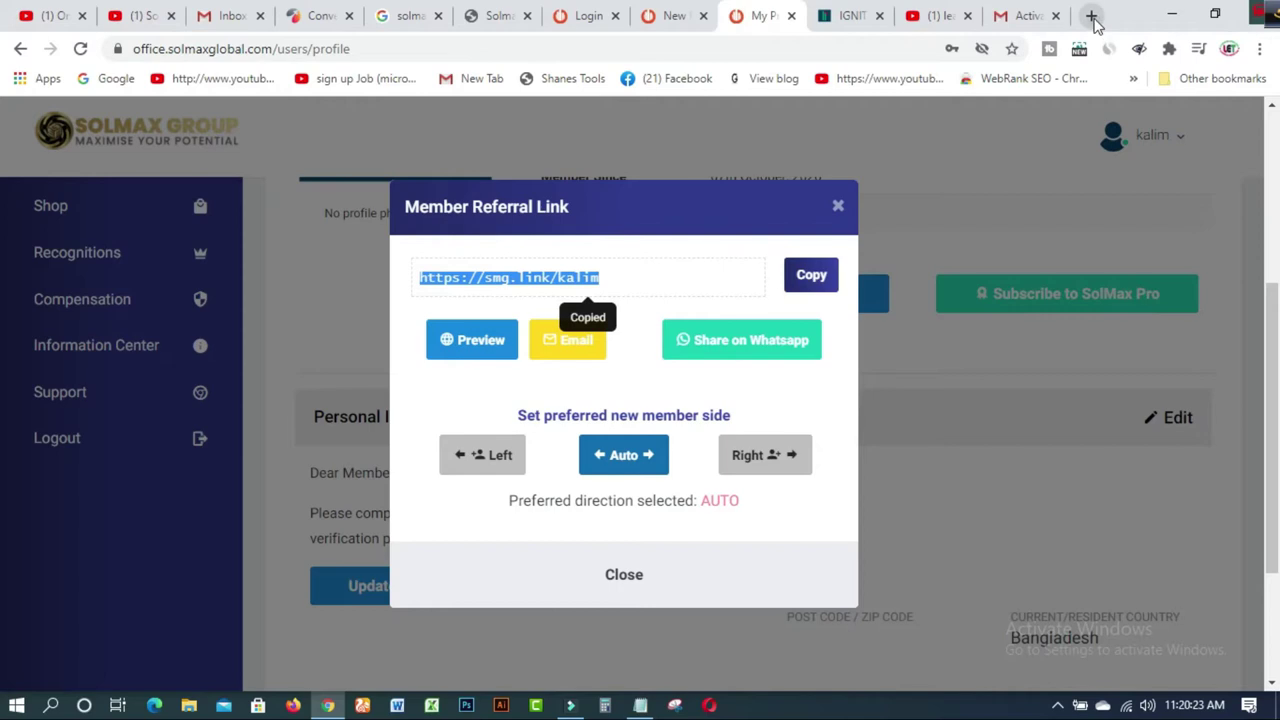
- Open the copied referral link in a new browser tab to load the registration form
click(1091, 16)
click(614, 49)
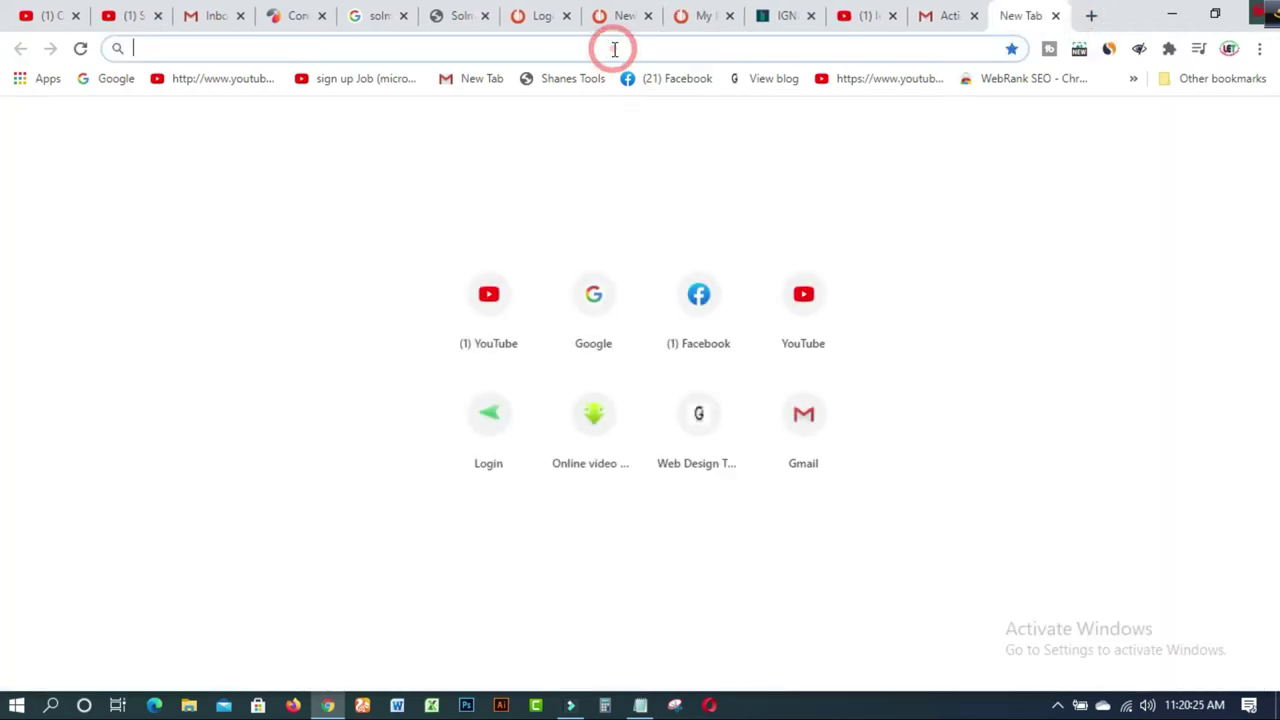
right_click(614, 49)
click(669, 180)
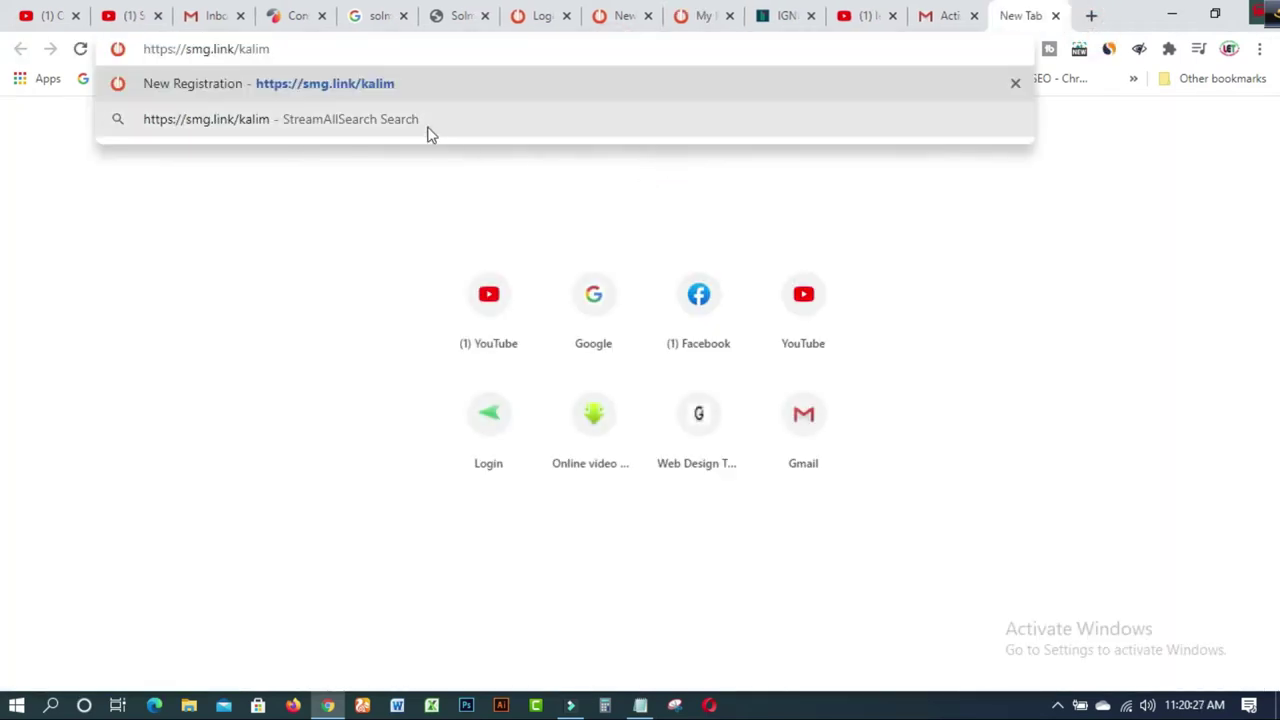
click(391, 88)
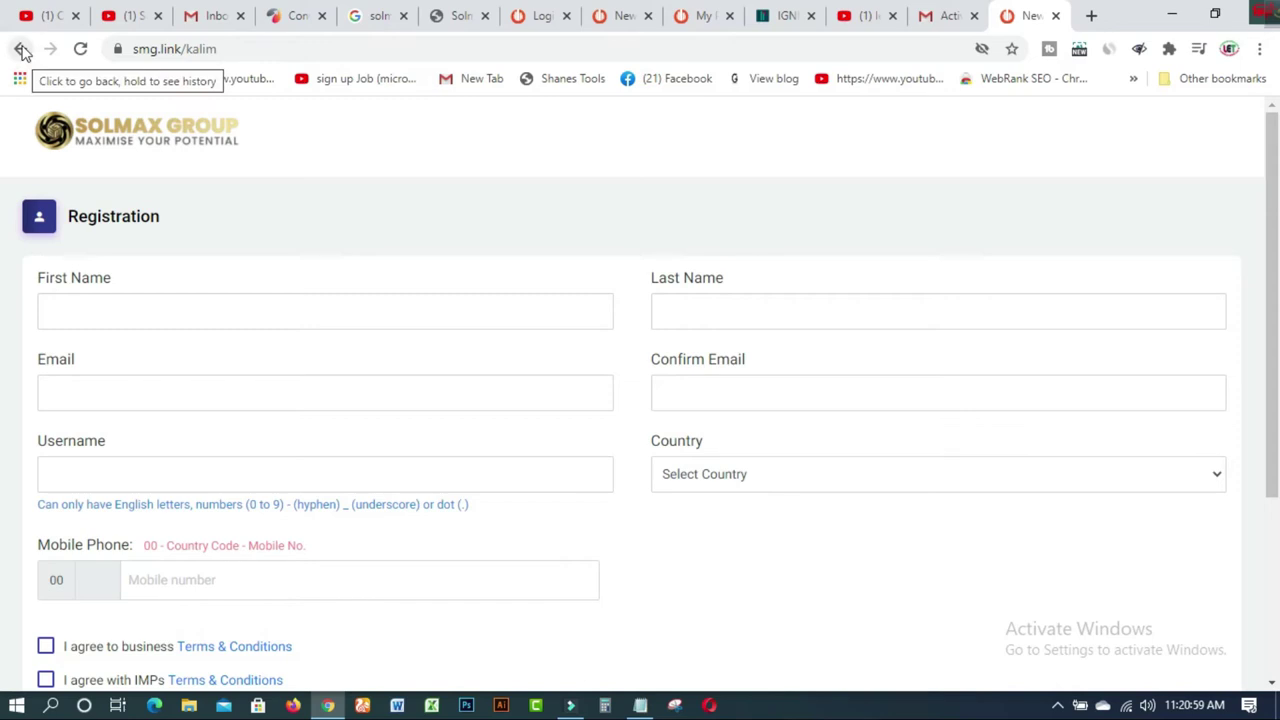
- Return to the member profile page and close the Member Referral Link dialog
click(700, 15)
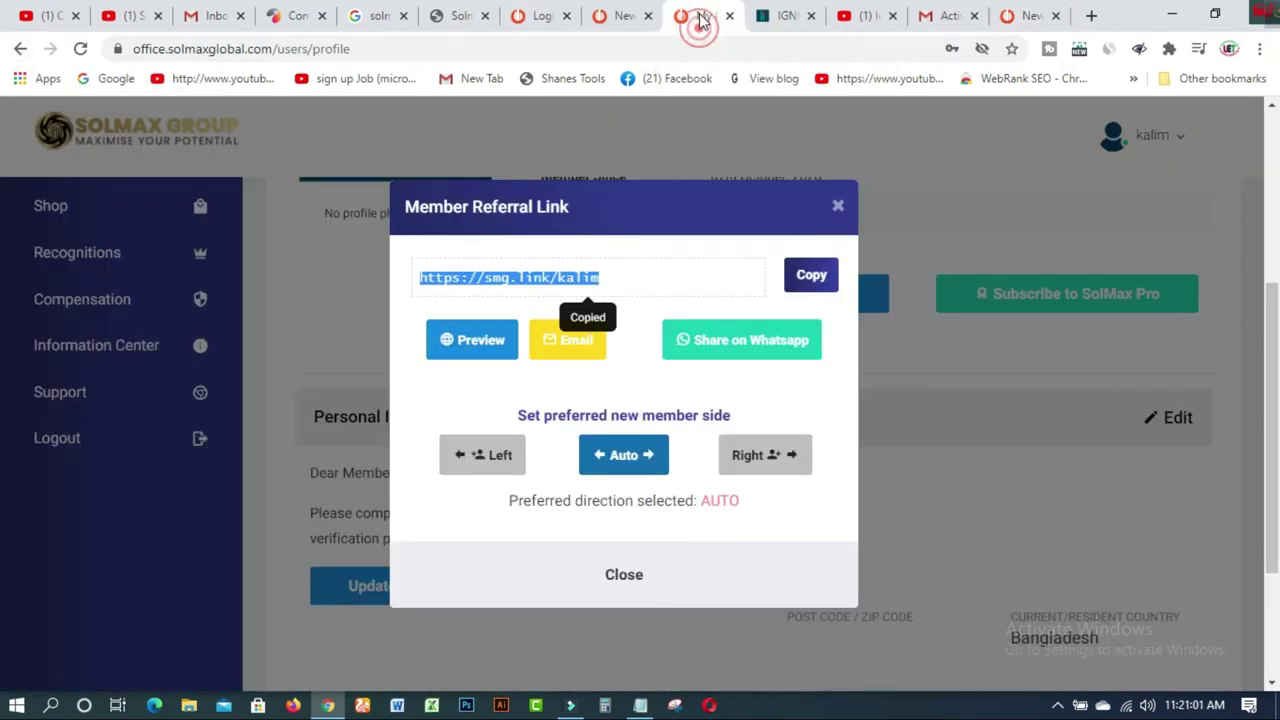
click(839, 206)
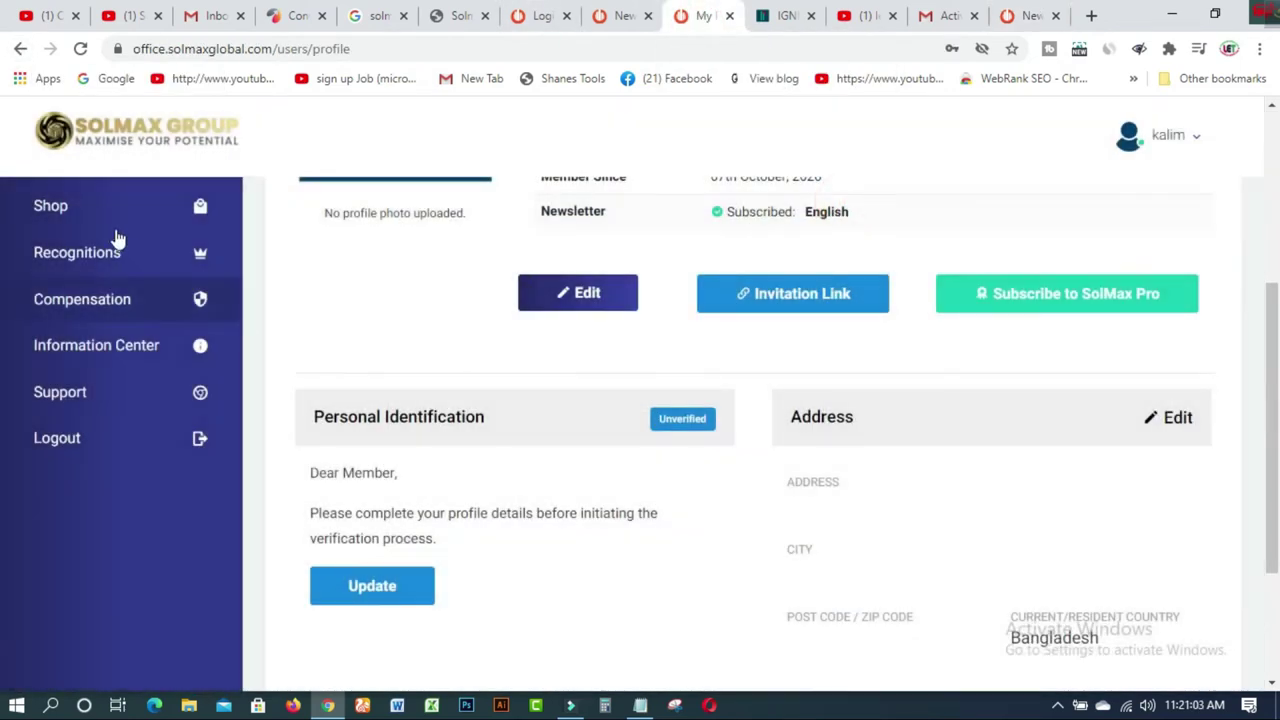
scroll(1260, 300, up, 4)
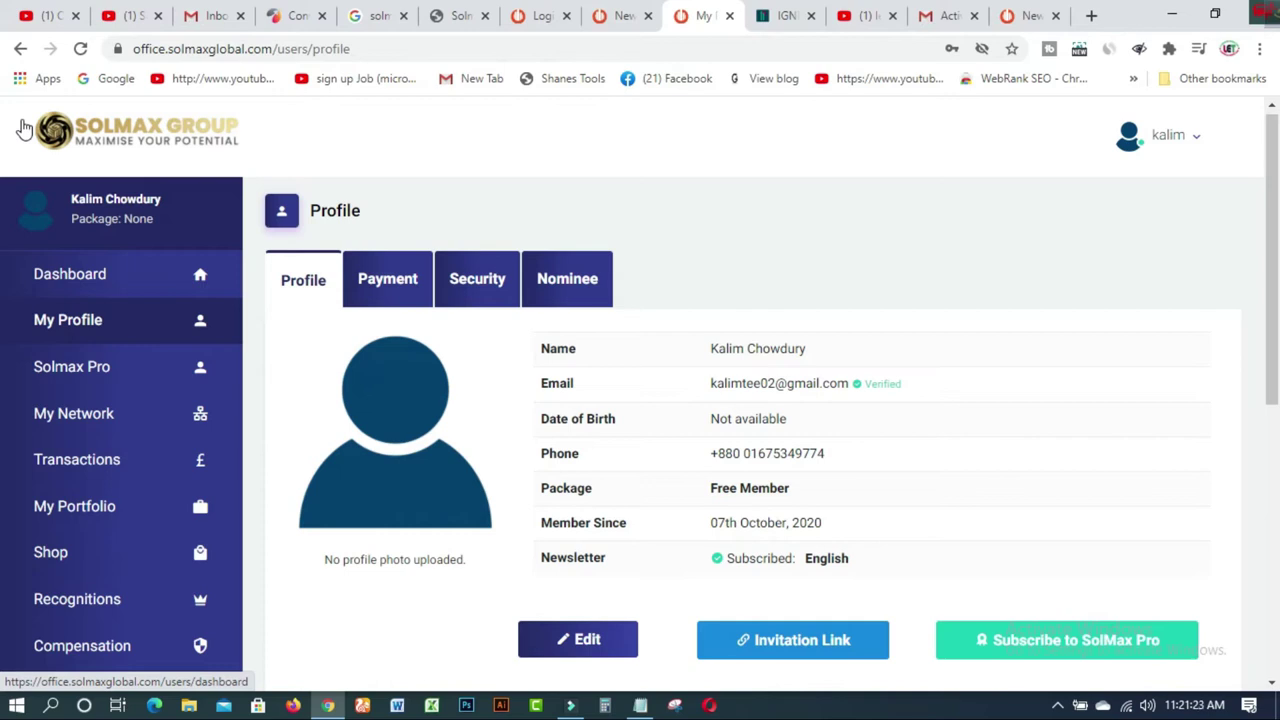
- Fill the registration form's name, email, mobile number and country (Bangladesh) fields from a saved autofill entry
click(1030, 16)
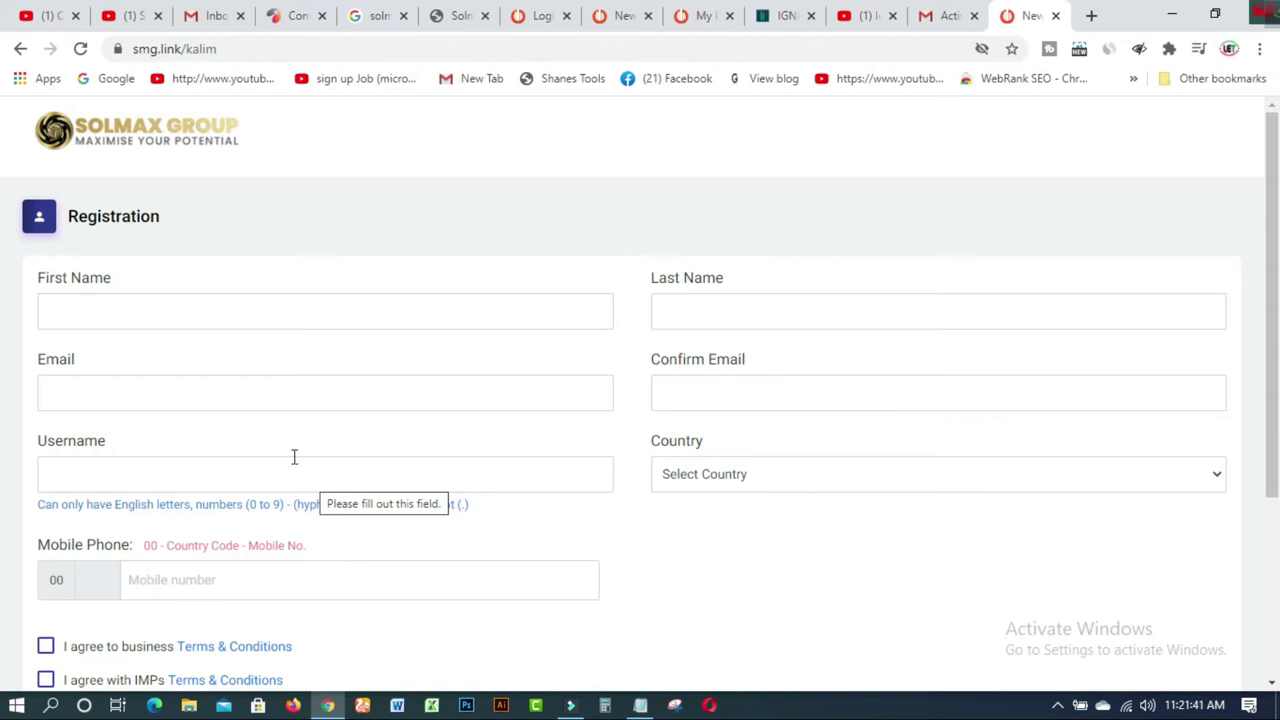
click(1211, 480)
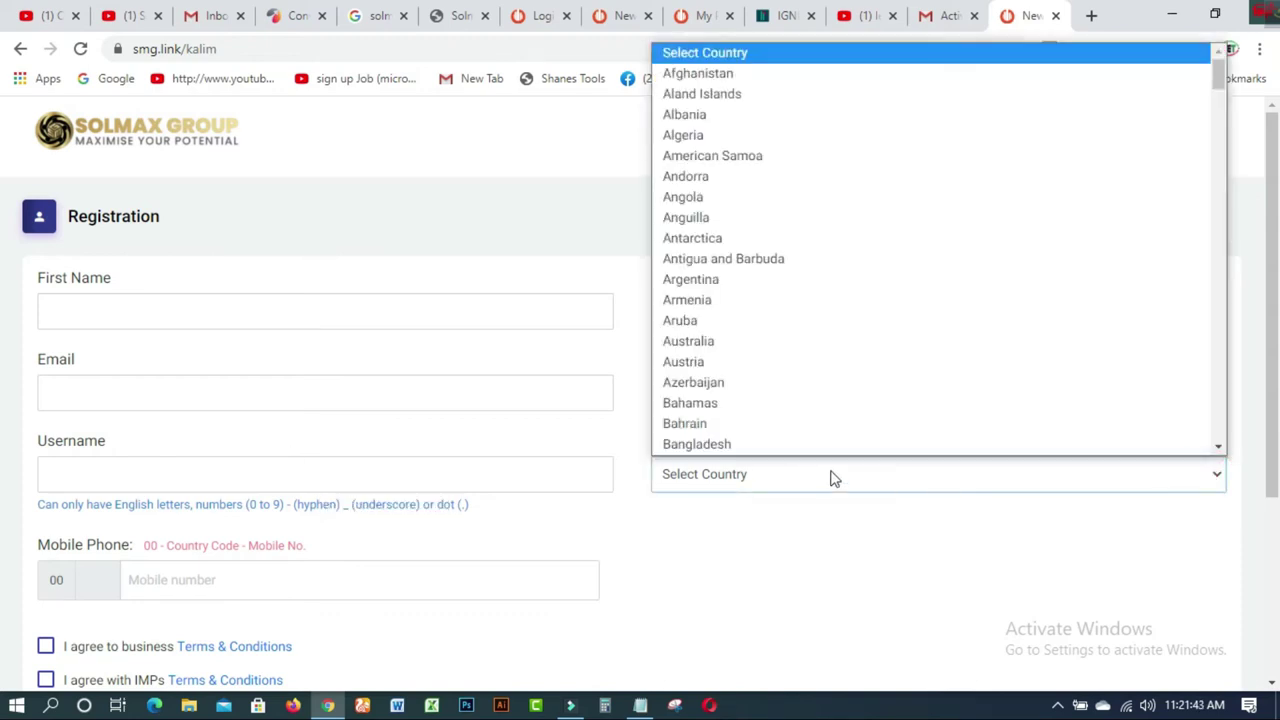
click(1266, 598)
scroll(1268, 560, down, 1)
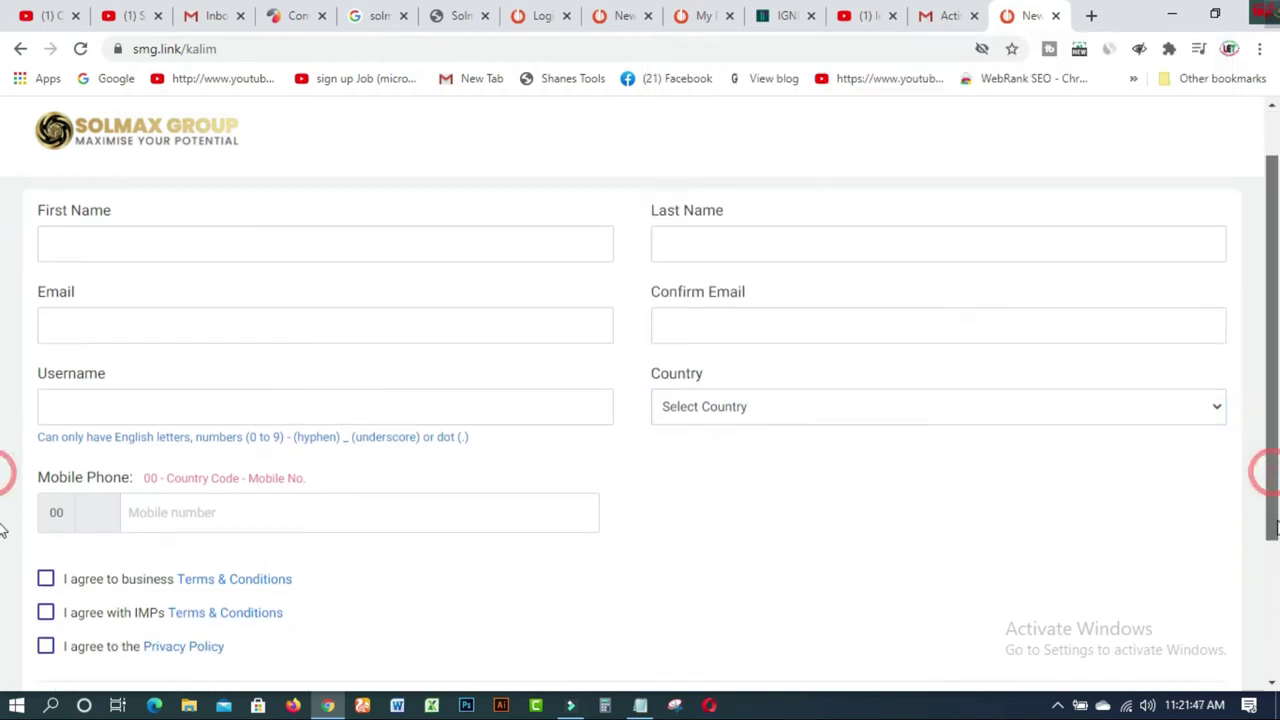
scroll(5, 560, down, 2)
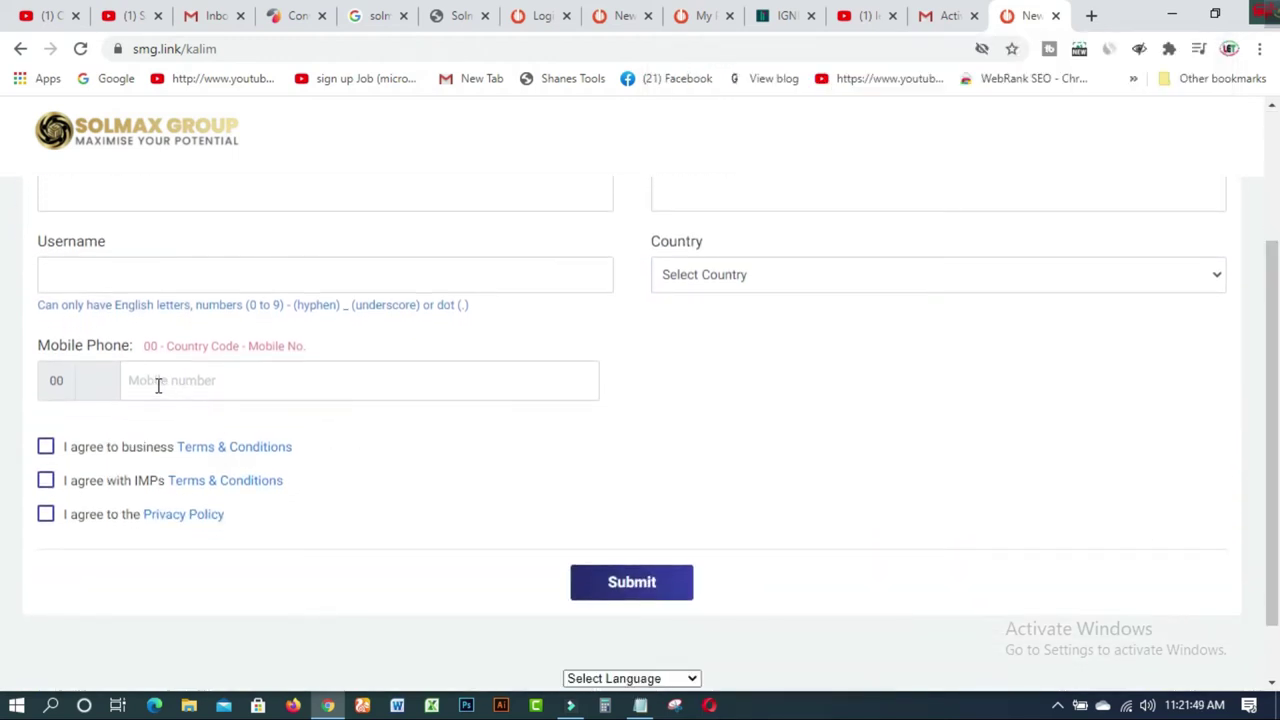
click(158, 386)
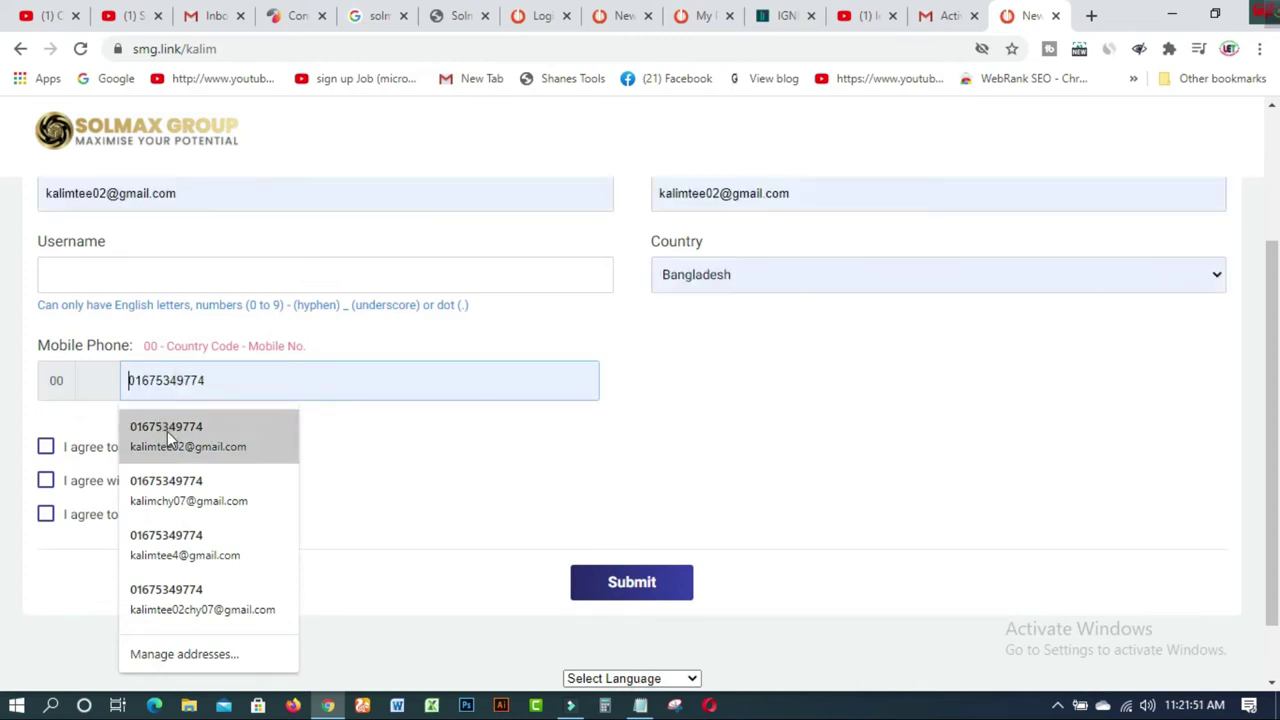
click(167, 431)
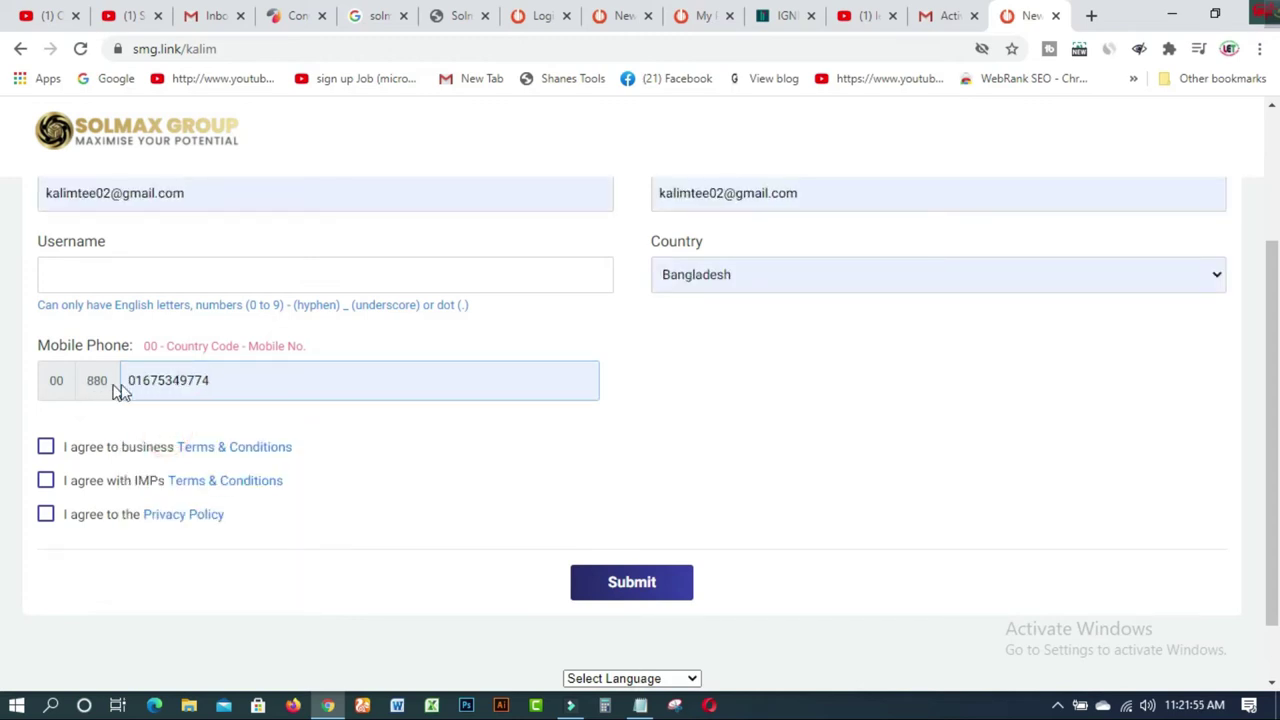
- Accept the business terms, the IMPs terms and the privacy policy, and review the completed registration fields
click(46, 452)
click(46, 480)
click(46, 514)
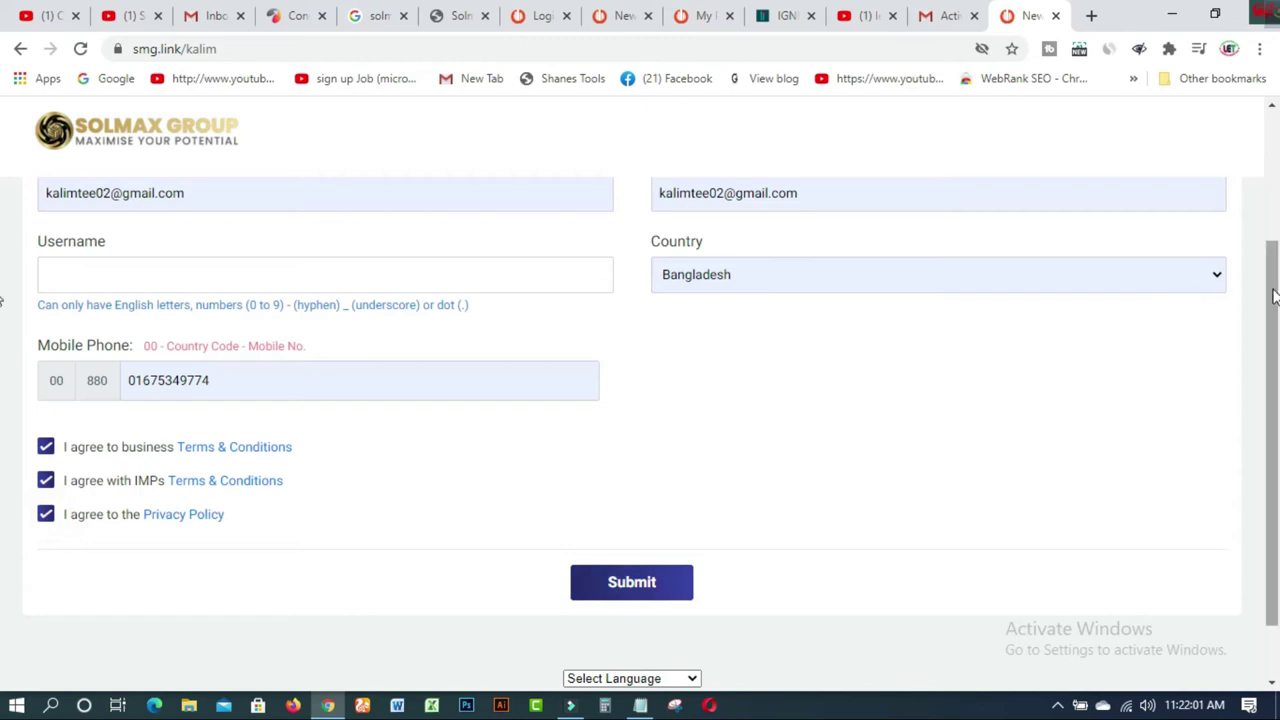
scroll(1220, 300, up, 2)
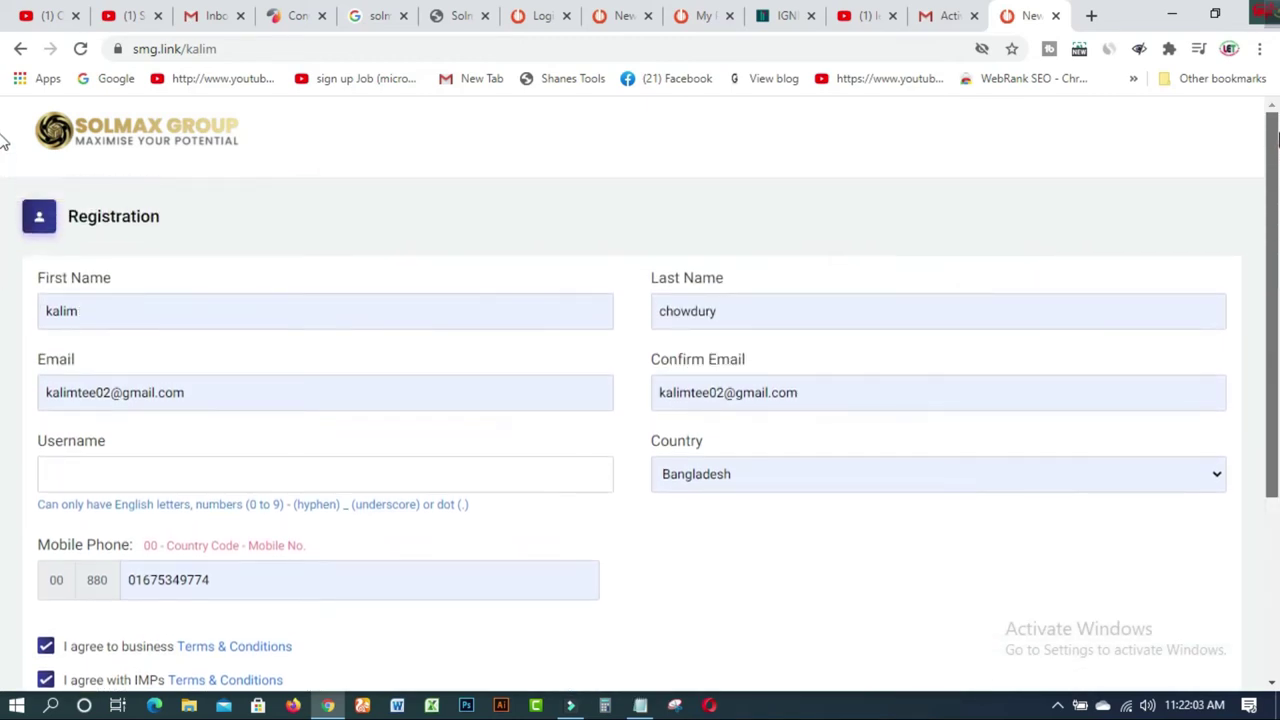
drag(1277, 143, 1277, 265)
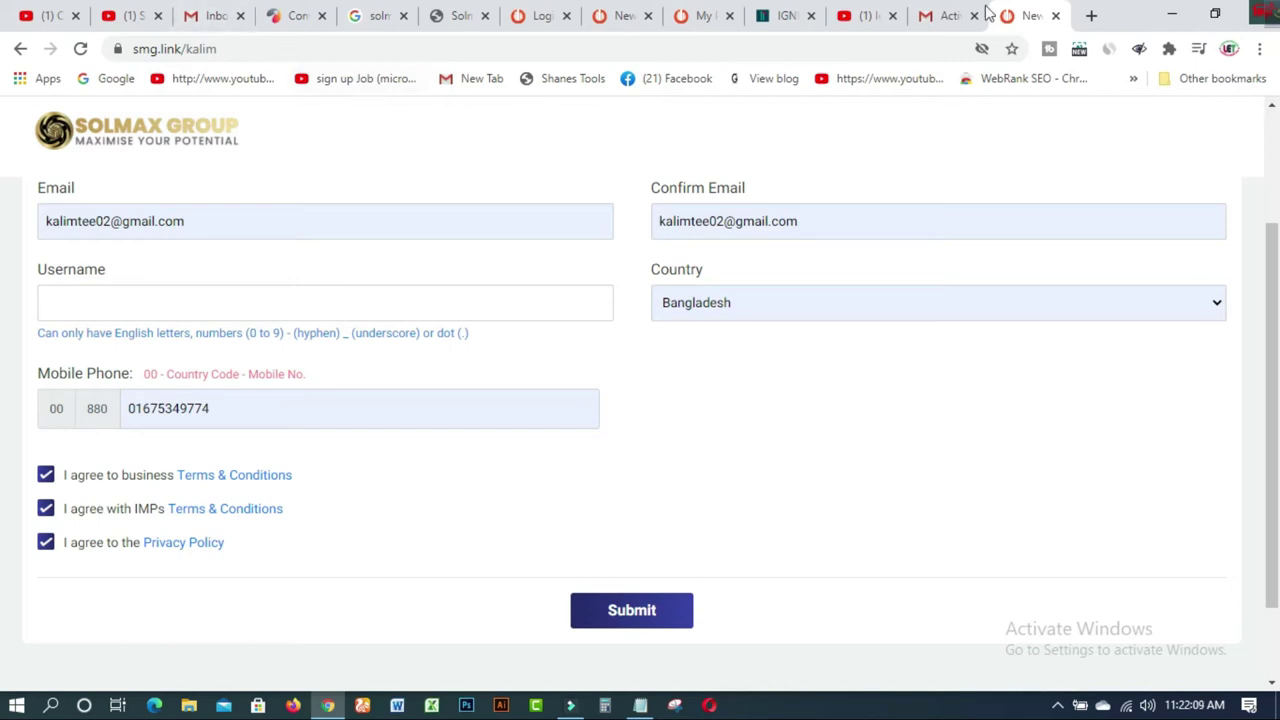
- Switch to the SolMax activation email in Gmail and open its Activate Account link in a new tab
click(941, 18)
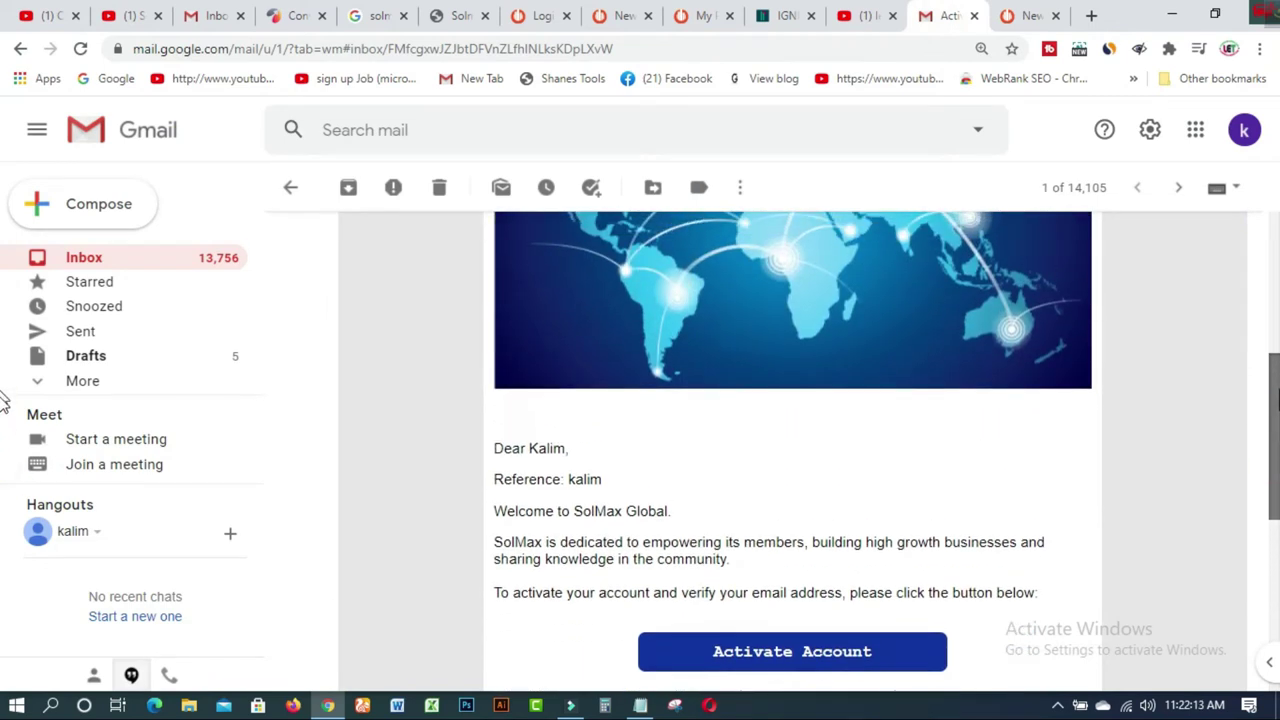
scroll(792, 432, down, 2)
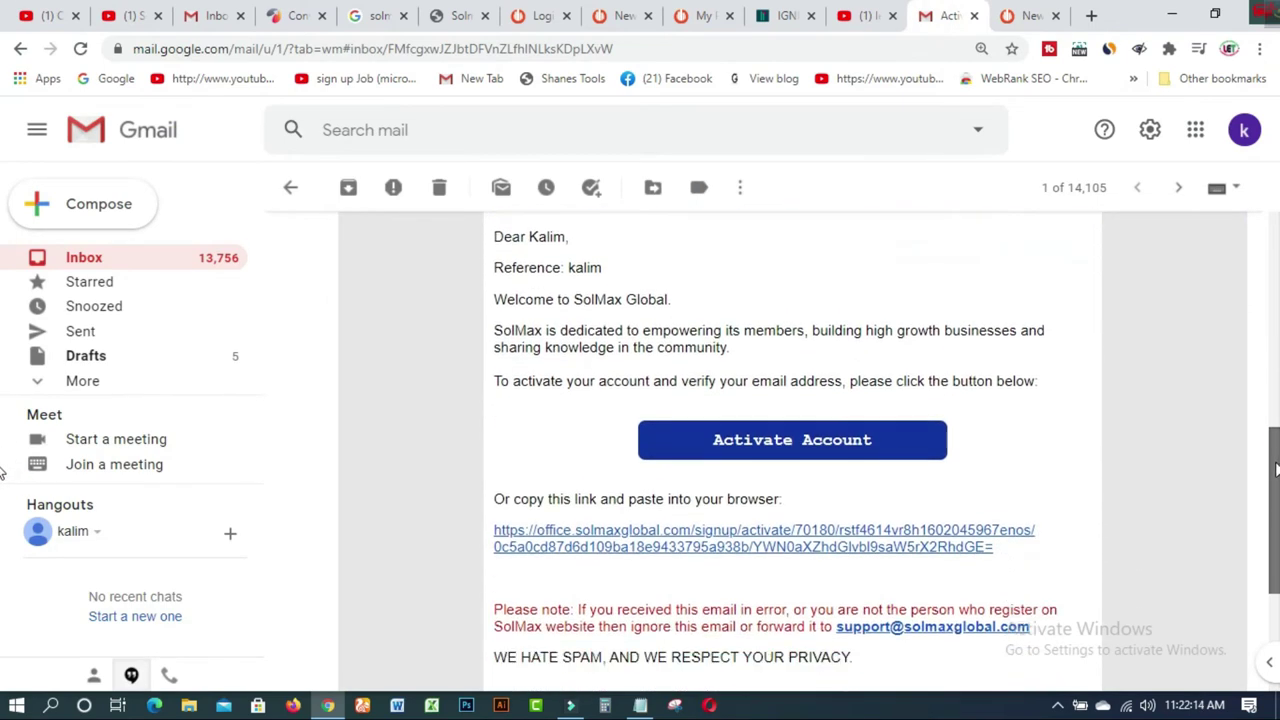
right_click(792, 452)
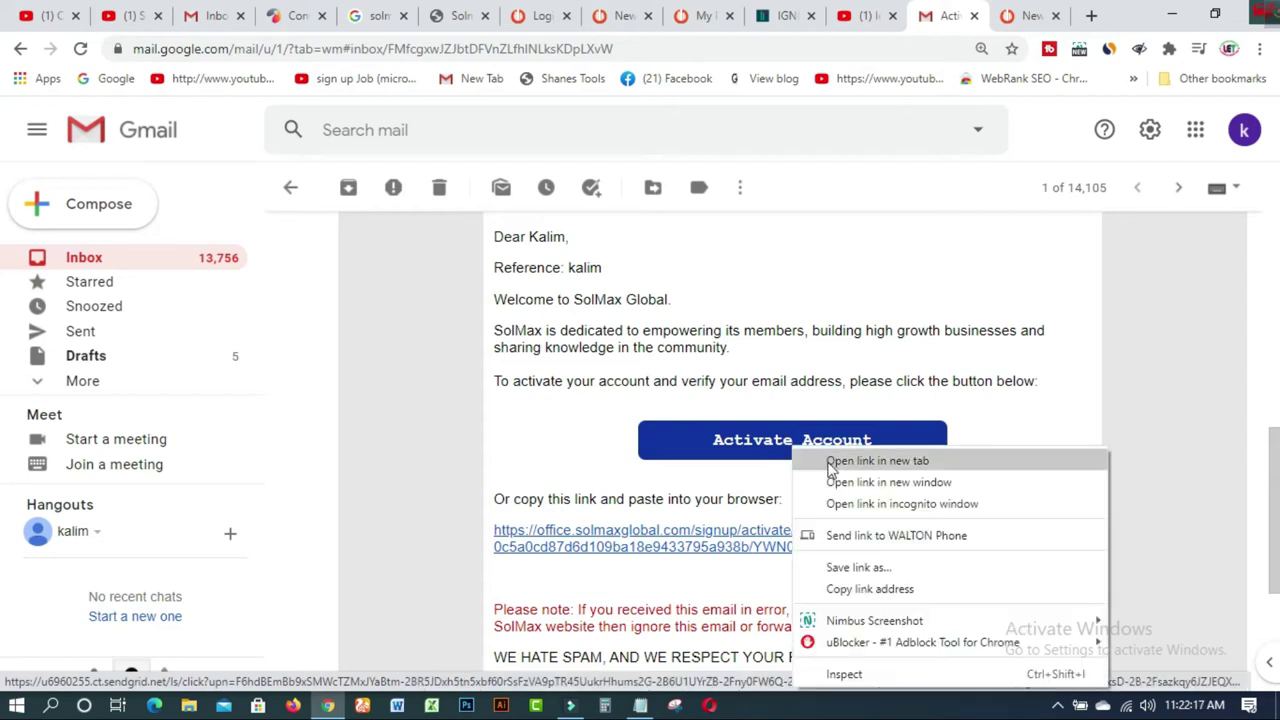
click(830, 460)
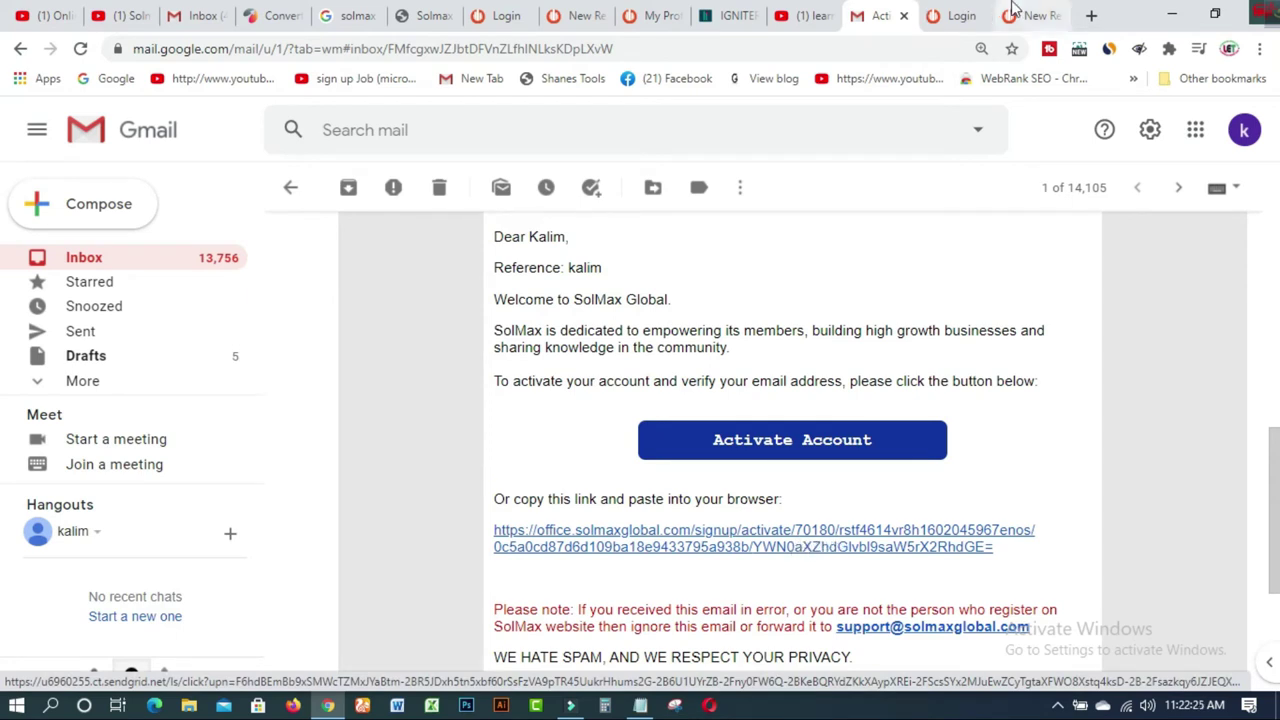
- Examine the username and captcha fields on the sign-in page opened by the activation link
click(962, 17)
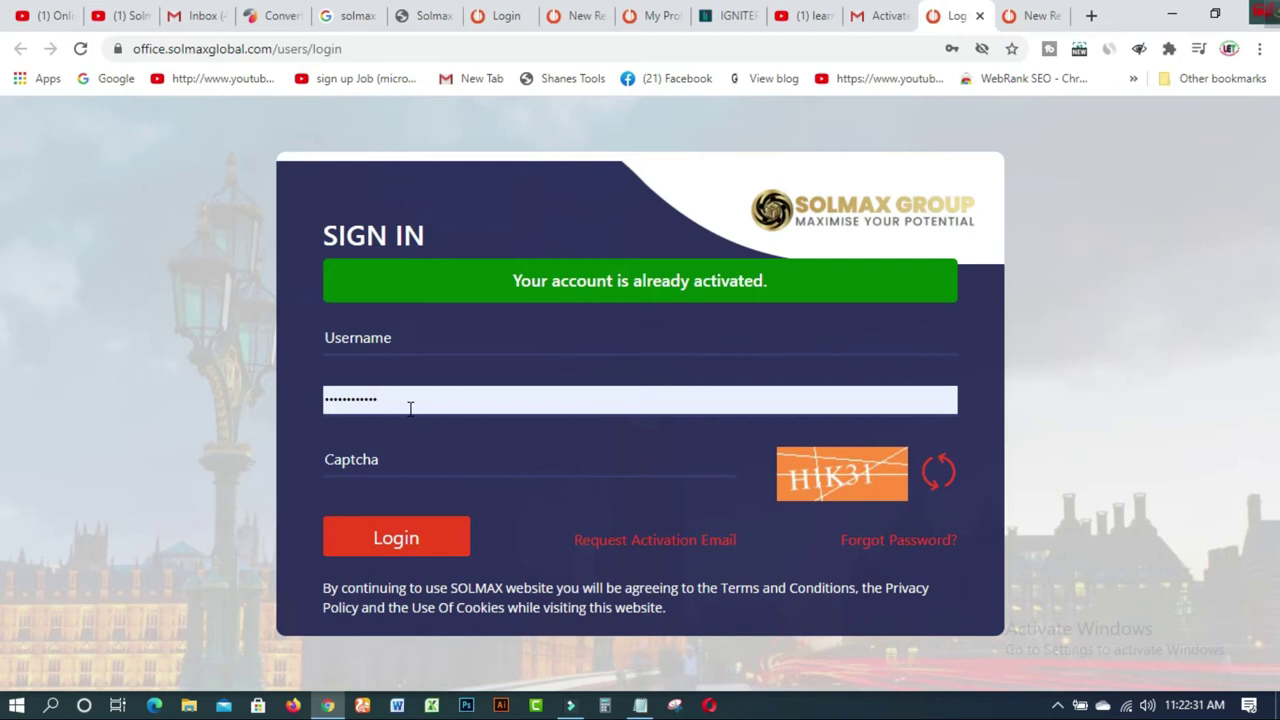
click(386, 337)
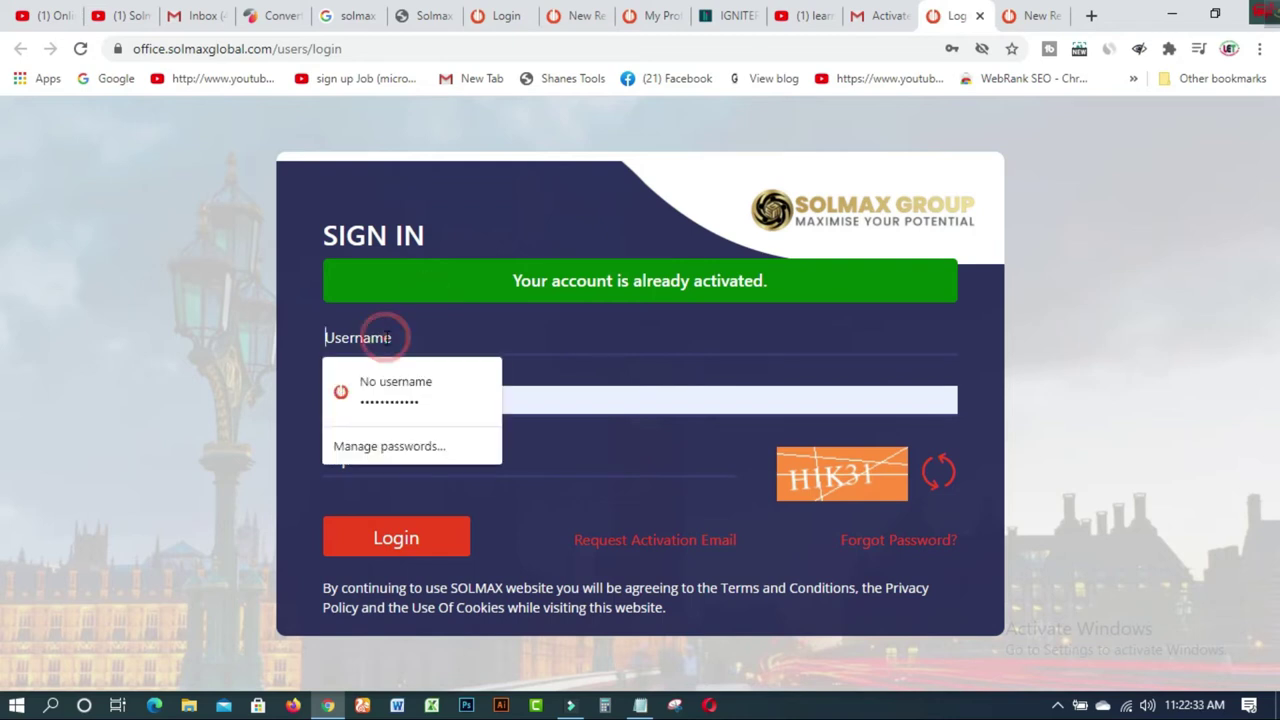
click(563, 463)
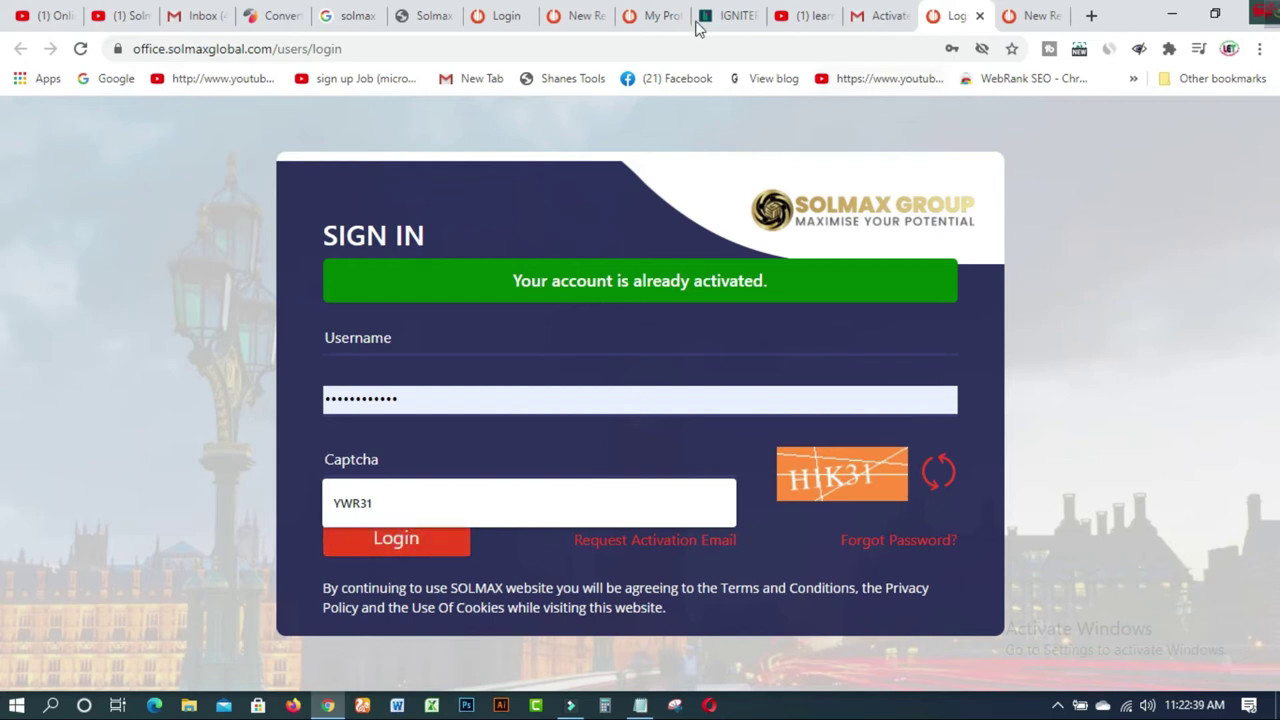
- Go back to the member profile page and review the account details
click(655, 16)
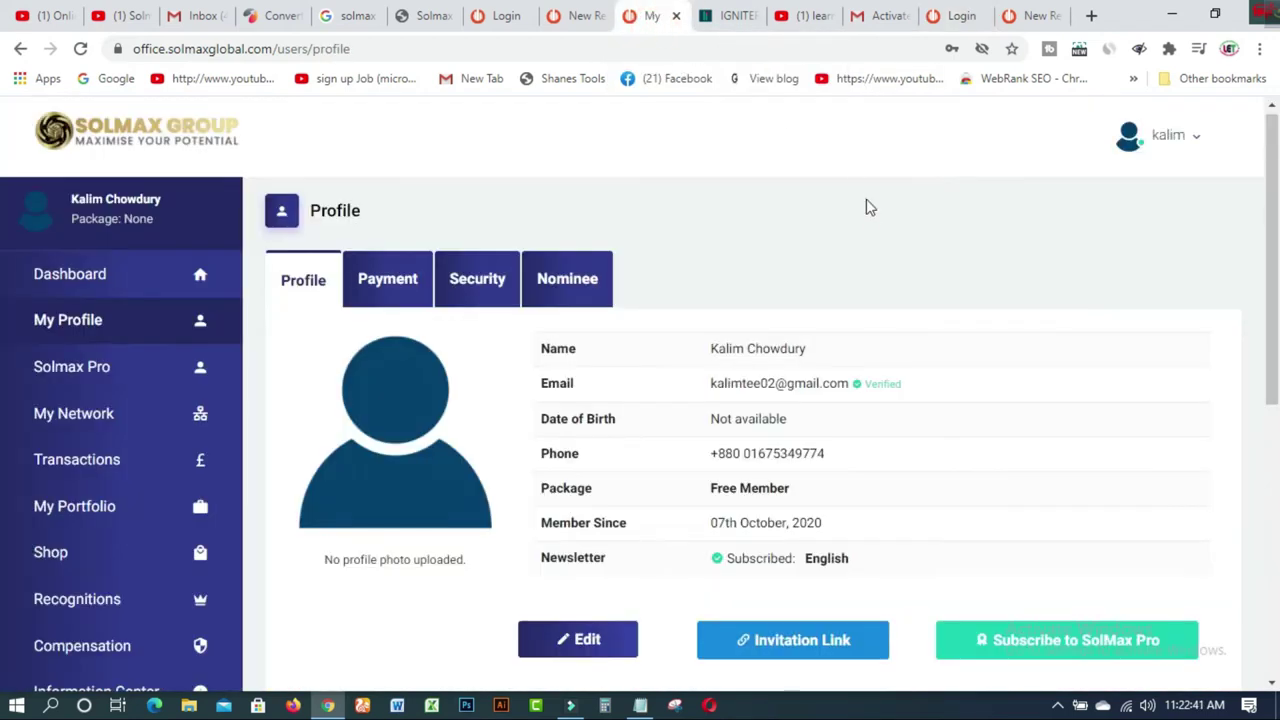
scroll(1275, 242, up, 1)
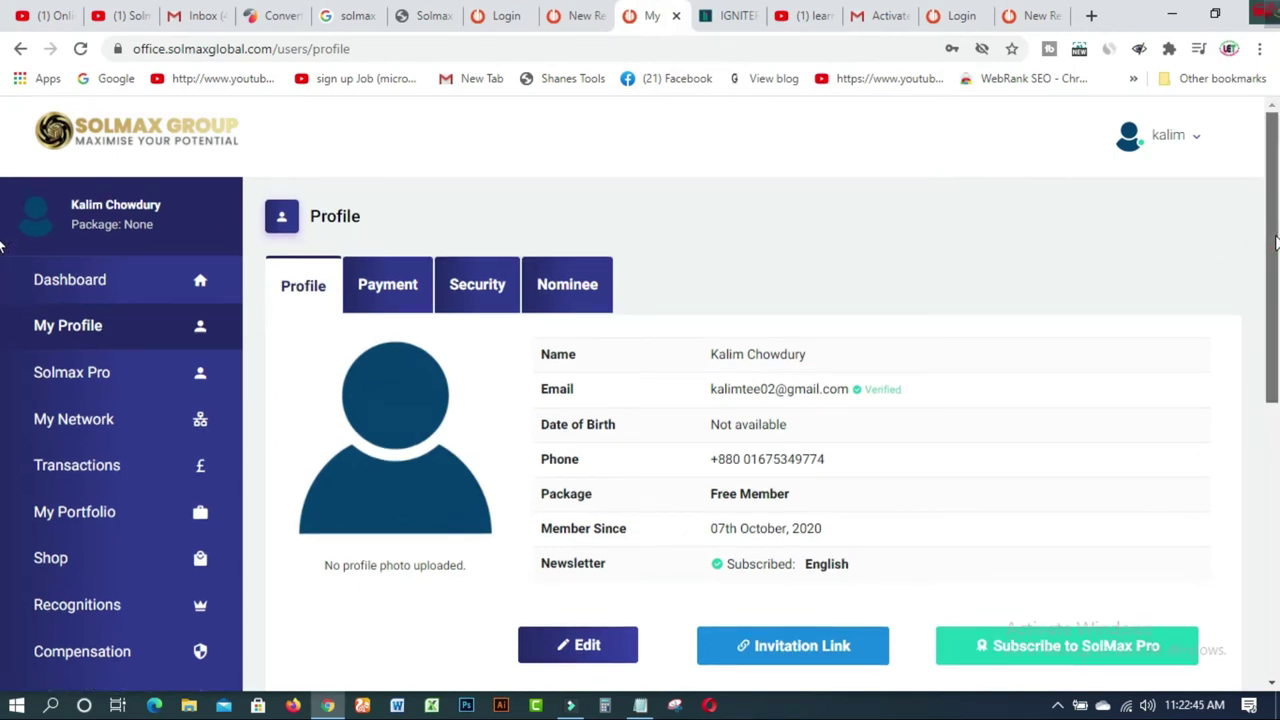
scroll(1275, 260, down, 1)
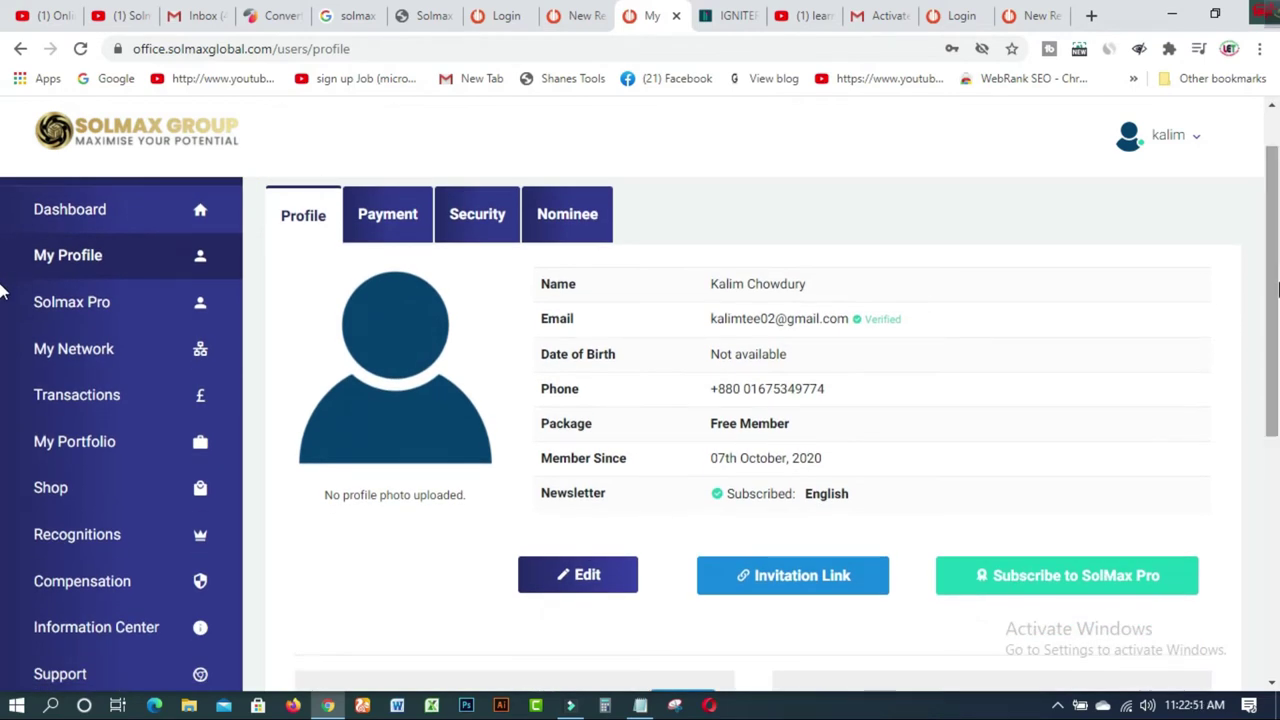
- Examine the profile page's account details, invitation link option, personal identification section and address section
drag(1268, 325, 1274, 421)
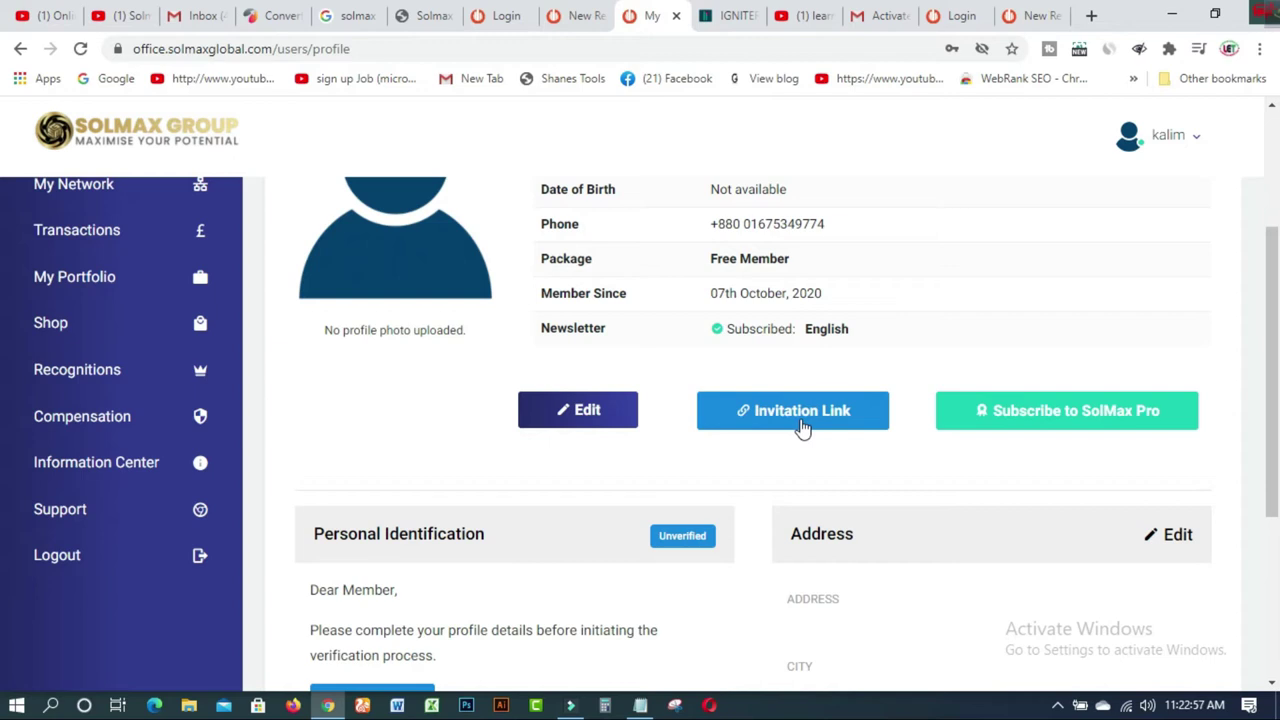
drag(1274, 286, 1276, 347)
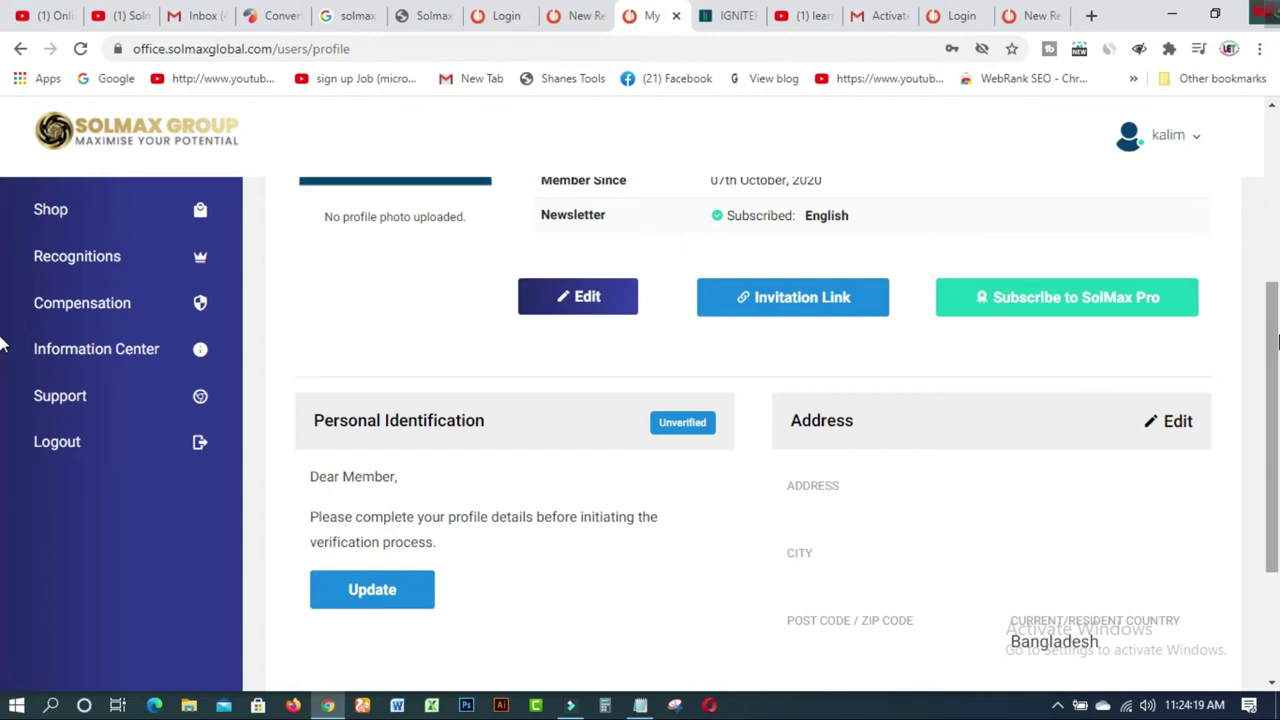
scroll(1270, 330, up, 1)
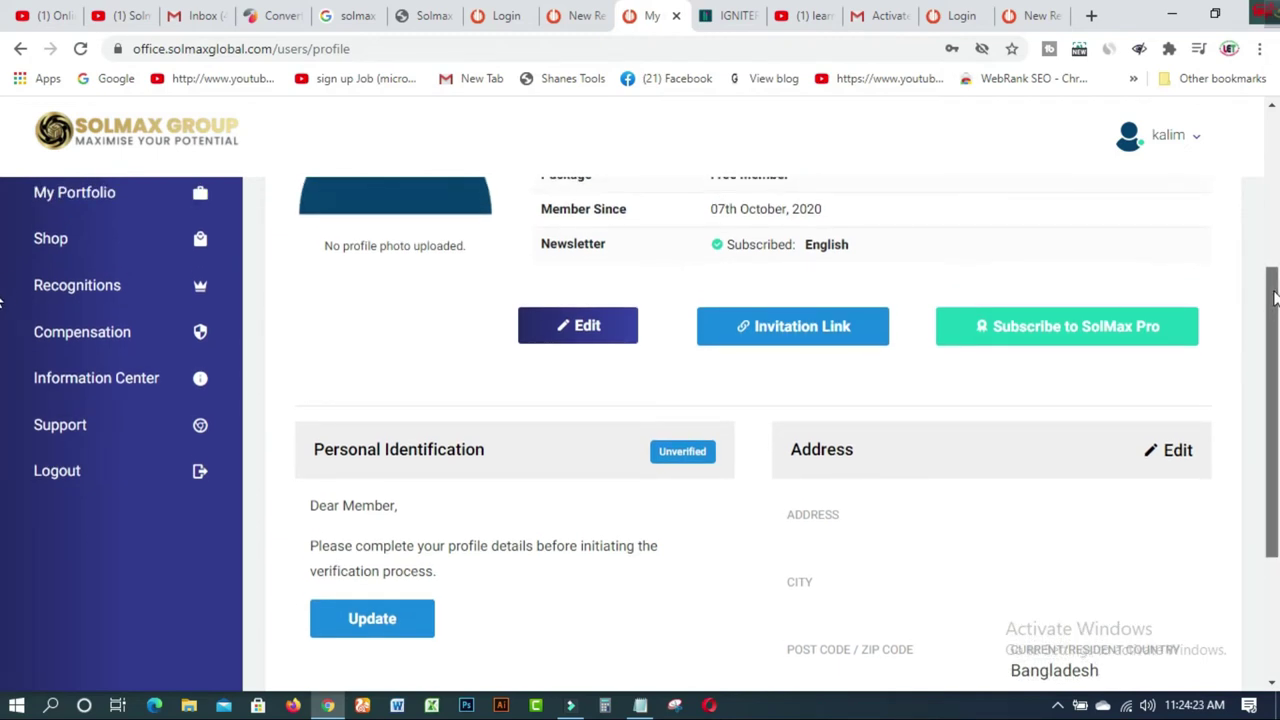
scroll(1276, 288, up, 2)
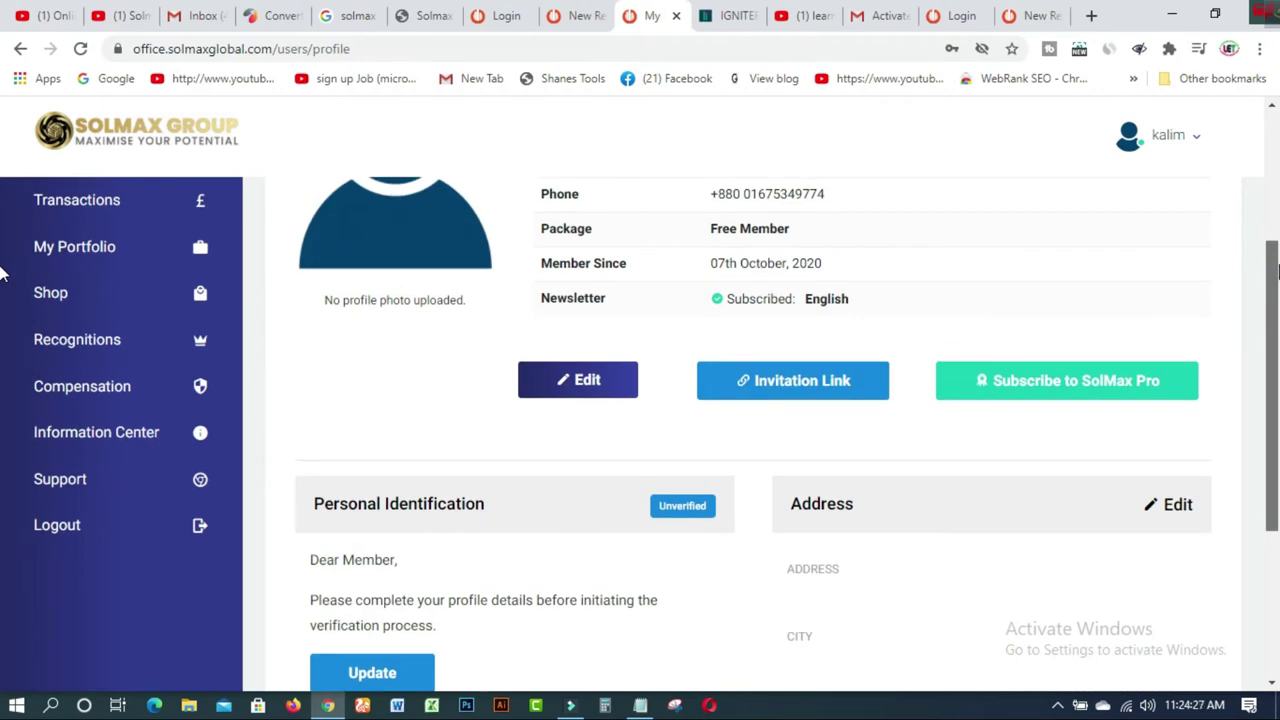
mouse_move(1276, 270)
mouse_down()
mouse_move(1276, 258)
mouse_move(1276, 273)
mouse_up()
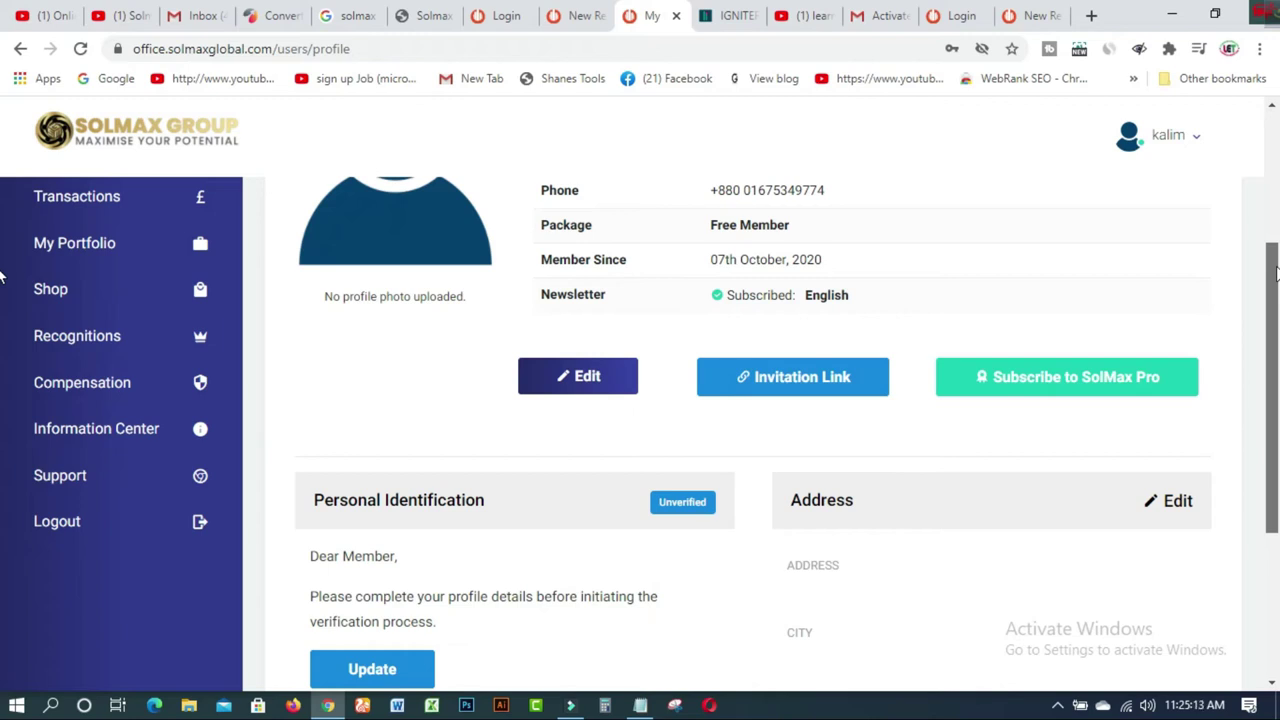
drag(1276, 272, 1276, 347)
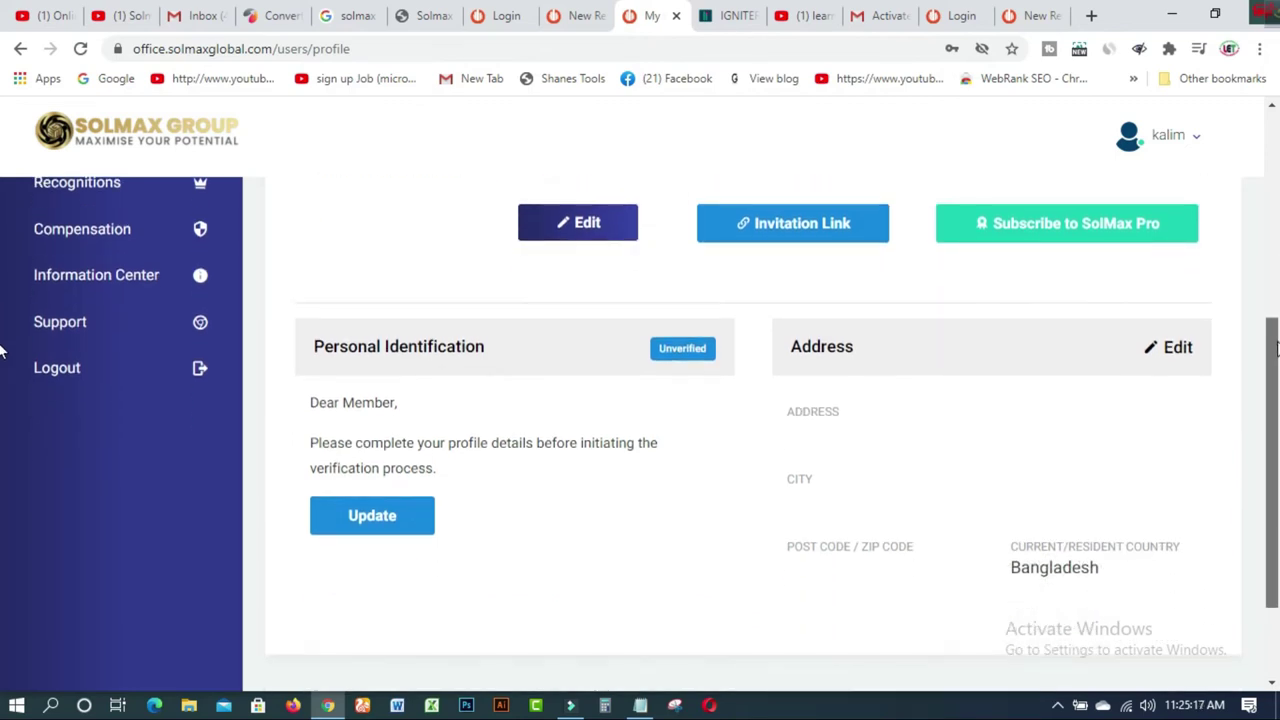
drag(1276, 347, 1276, 290)
scroll(1278, 255, up, 1)
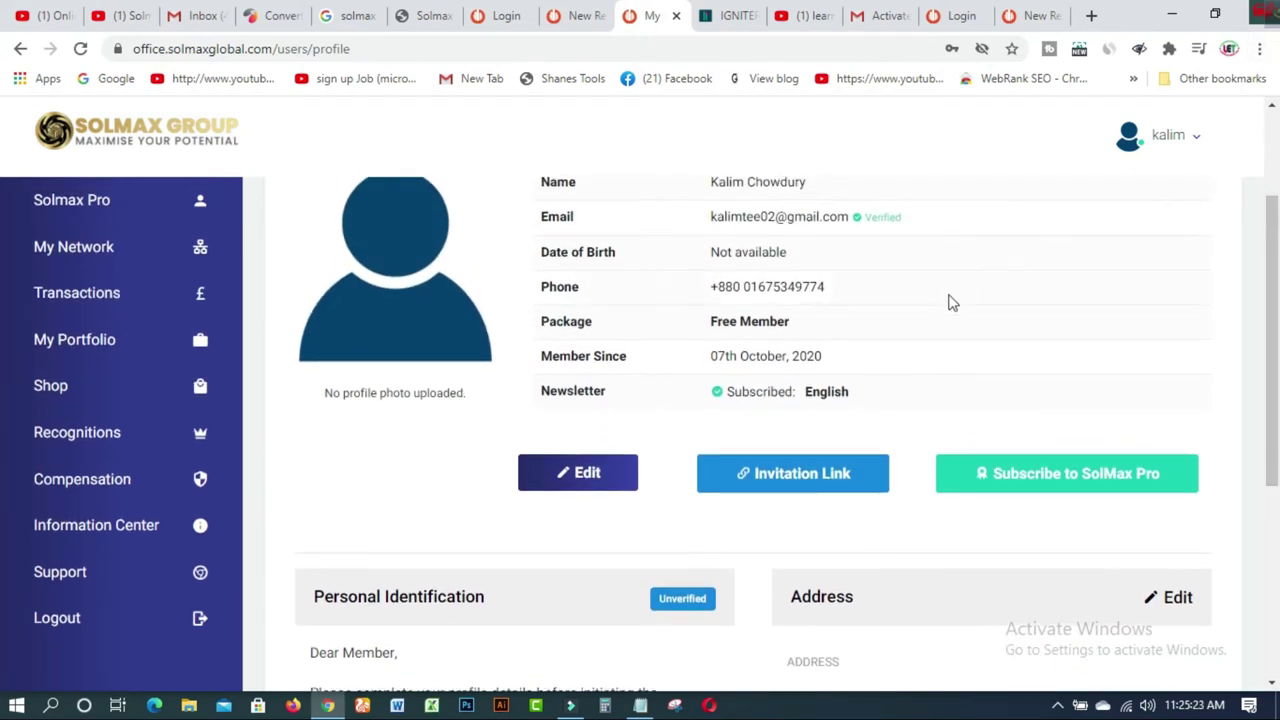
- Open the shop's Packages category and review the available packages and their prices
click(45, 396)
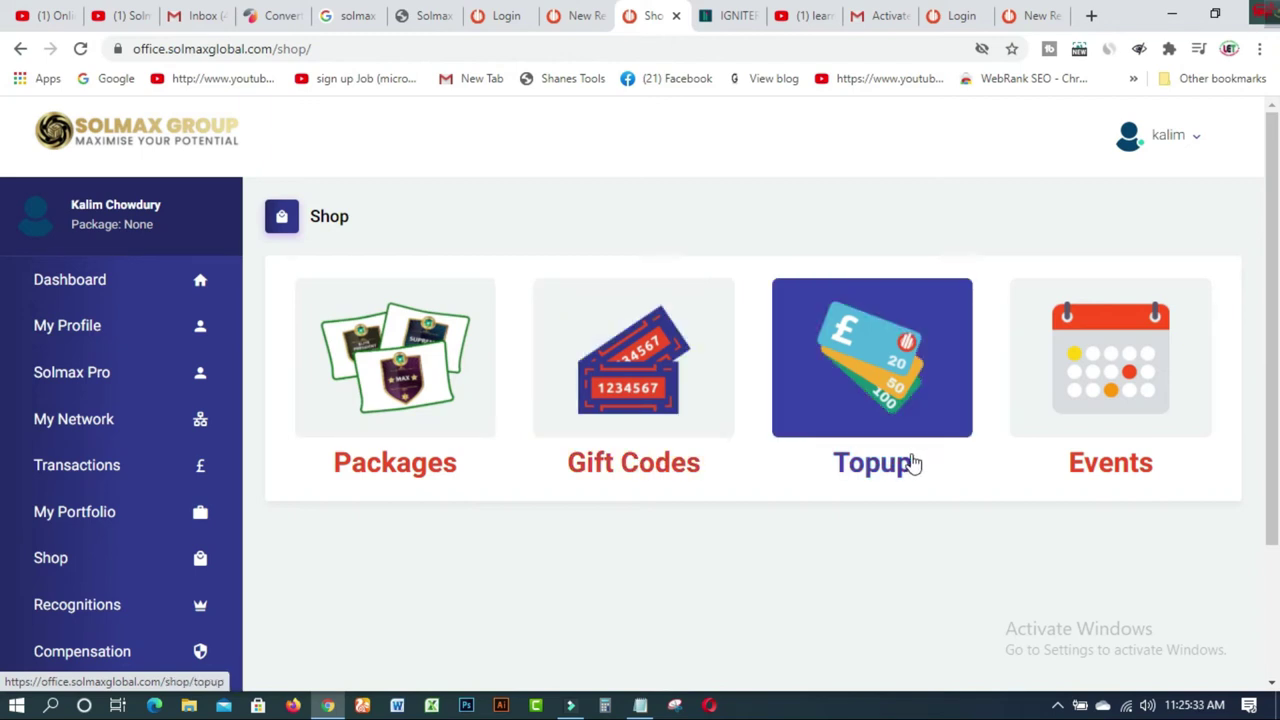
click(429, 396)
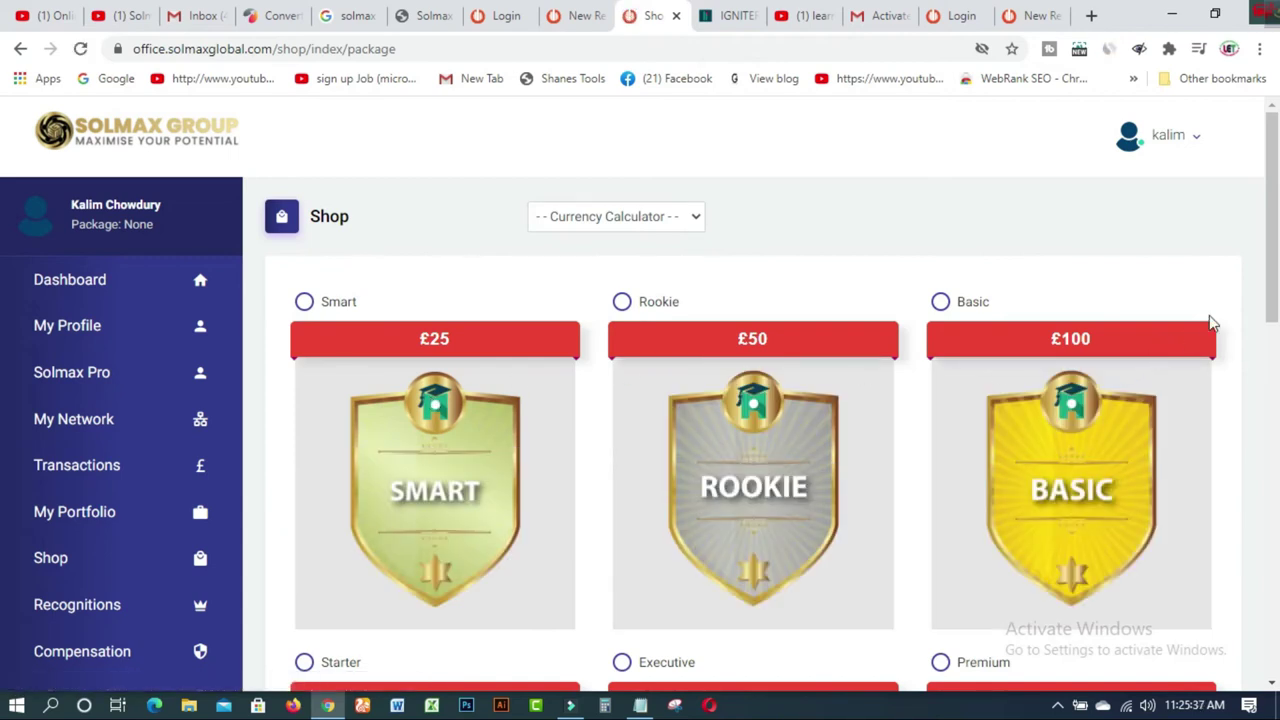
mouse_move(1270, 316)
mouse_down()
mouse_move(1243, 566)
mouse_move(1250, 356)
mouse_up()
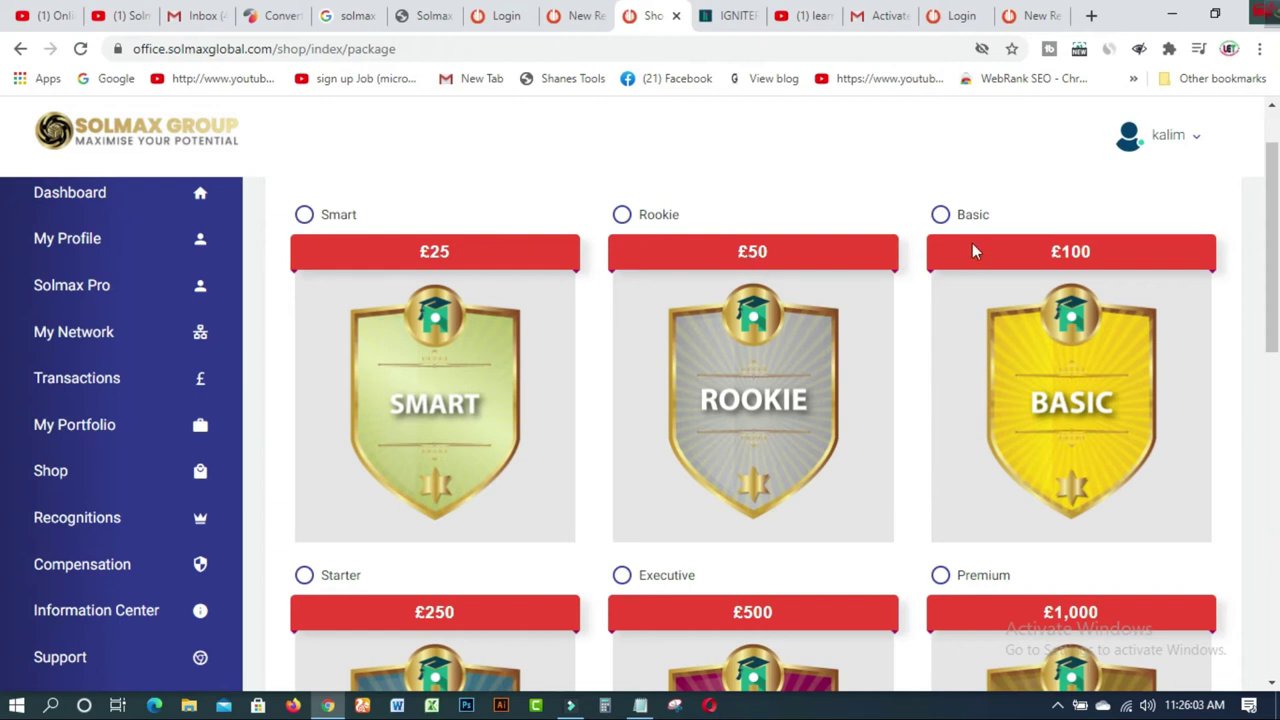
mouse_move(1272, 256)
mouse_down()
mouse_move(1272, 450)
mouse_move(1260, 243)
mouse_up()
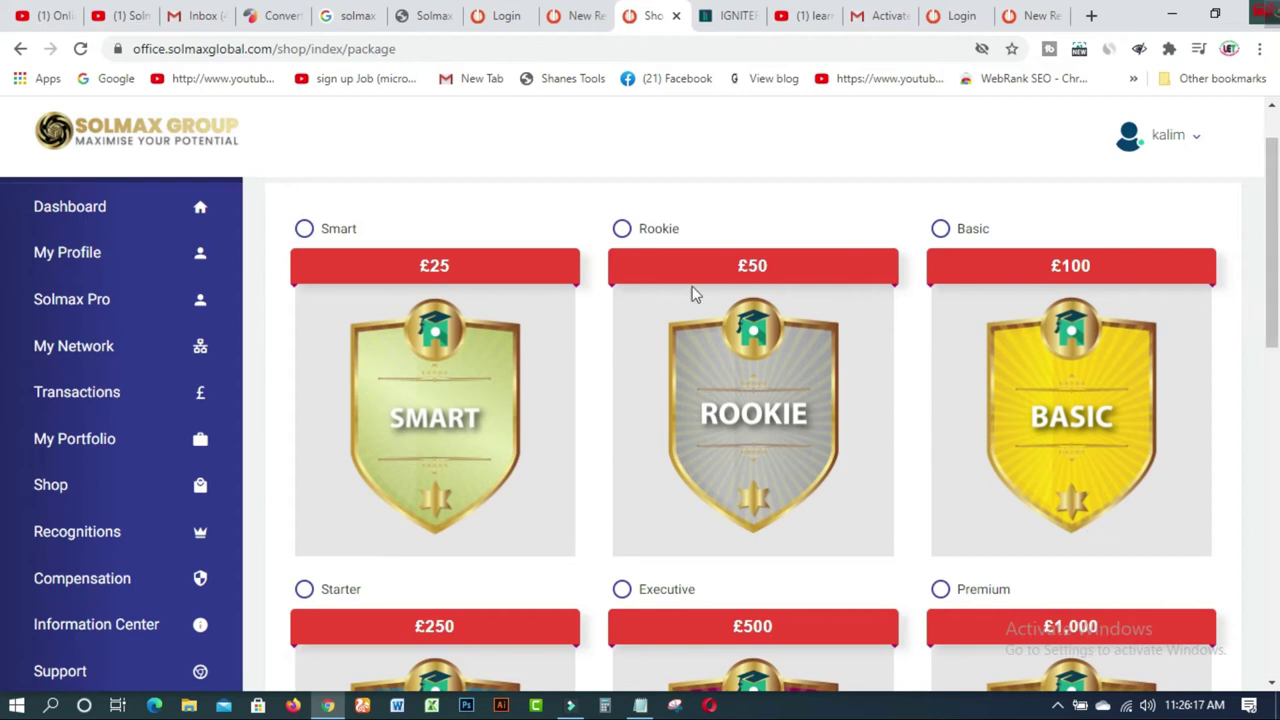
- Choose the £25 Smart package with the daily 1% promotional i100 option and proceed to payment
click(304, 229)
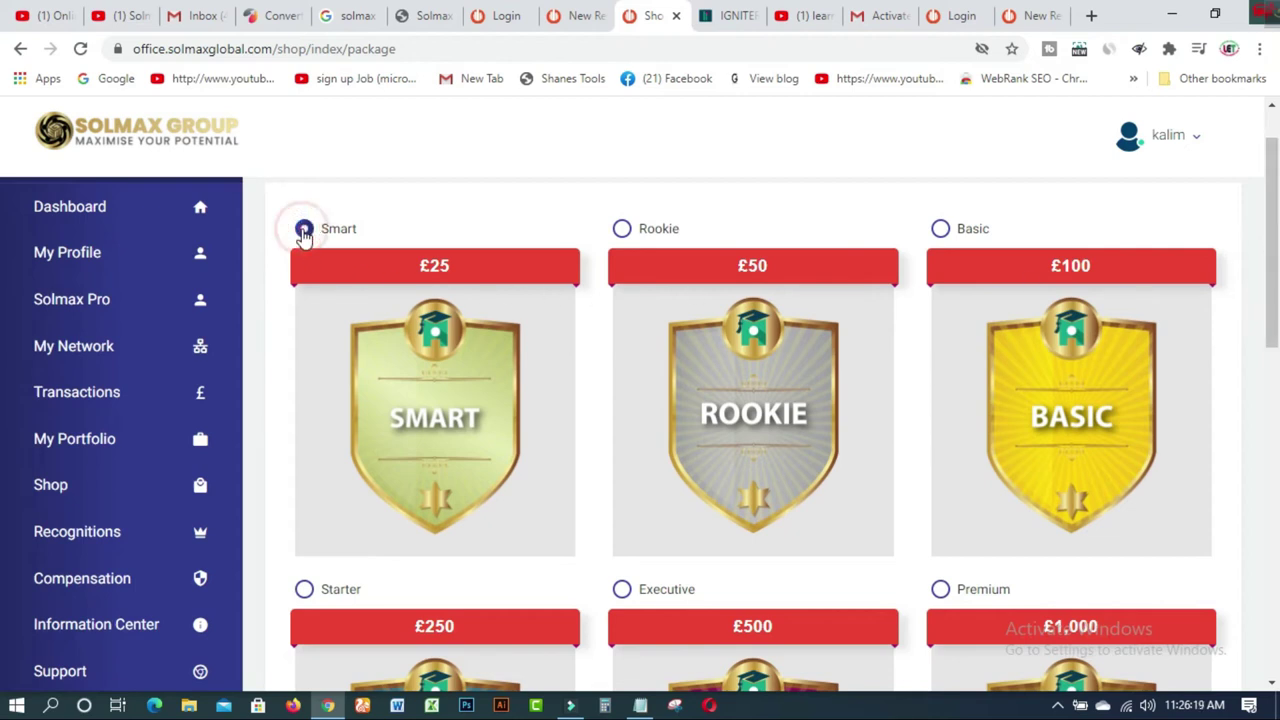
drag(1275, 188, 1275, 492)
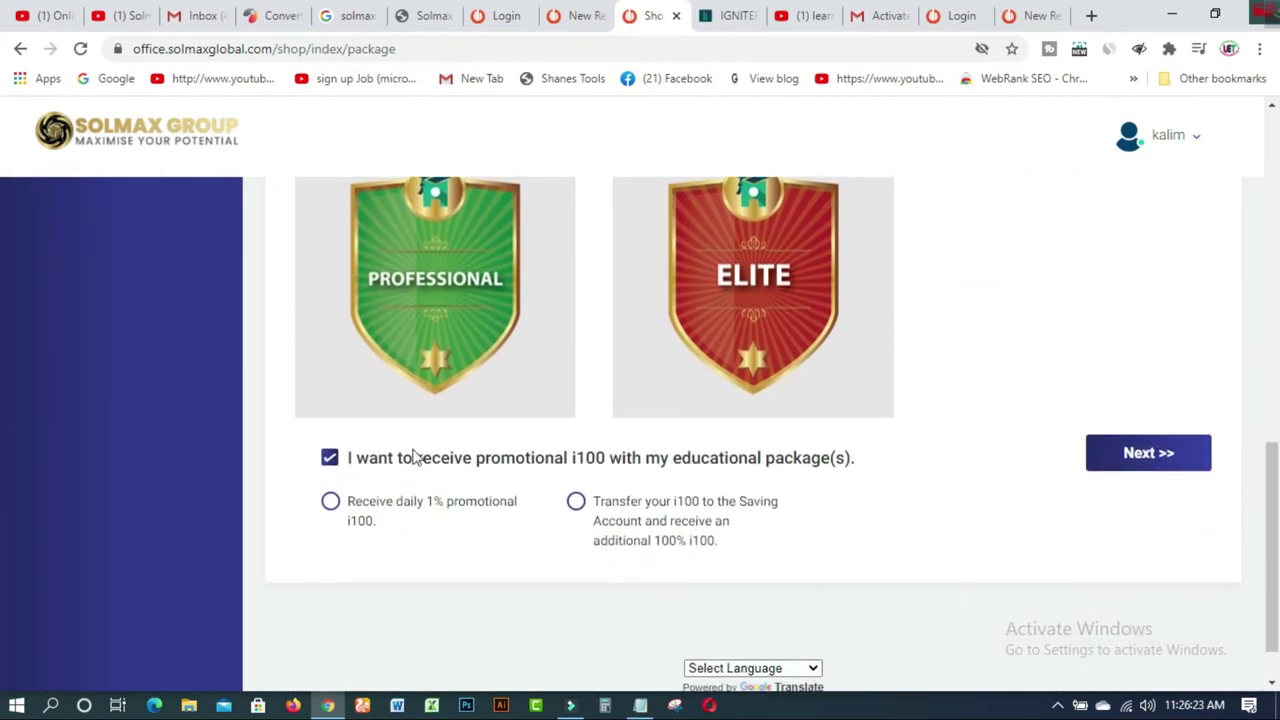
click(329, 460)
click(329, 460)
click(330, 501)
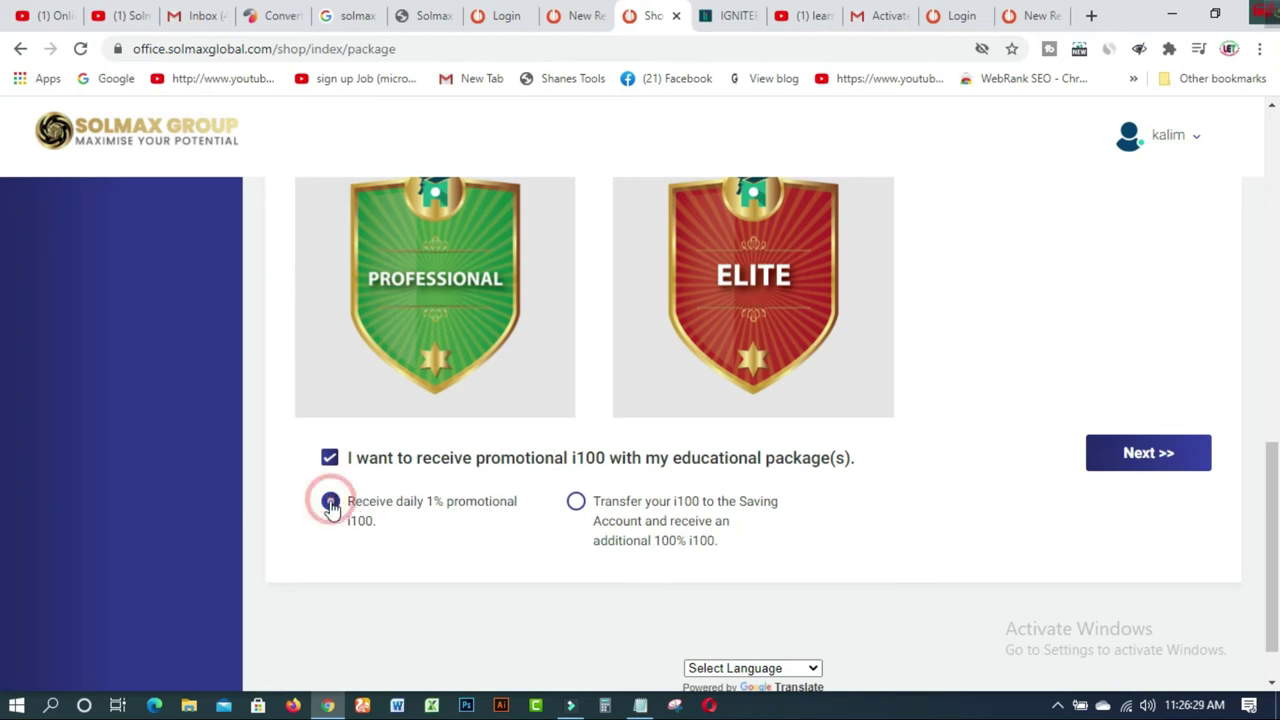
click(1145, 460)
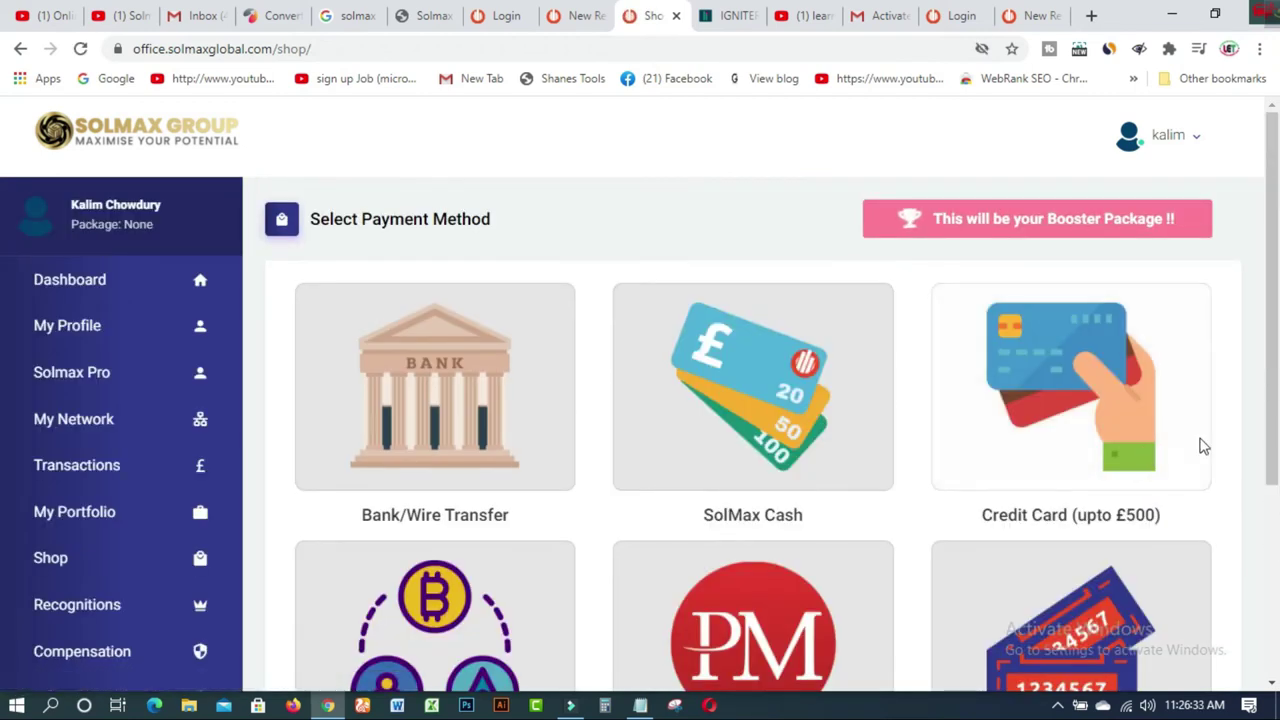
- Review the payment methods, choose Bank/Wire Transfer and confirm the order
scroll(1276, 357, down, 1)
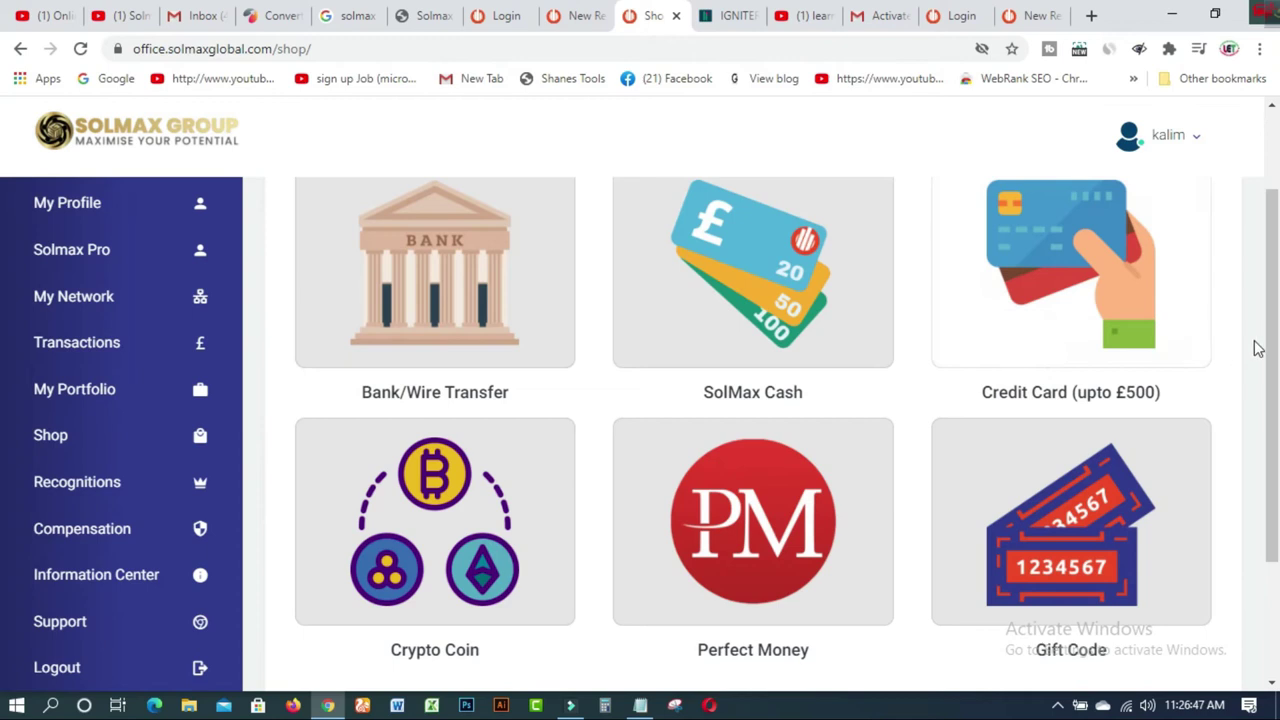
drag(1273, 322, 1271, 432)
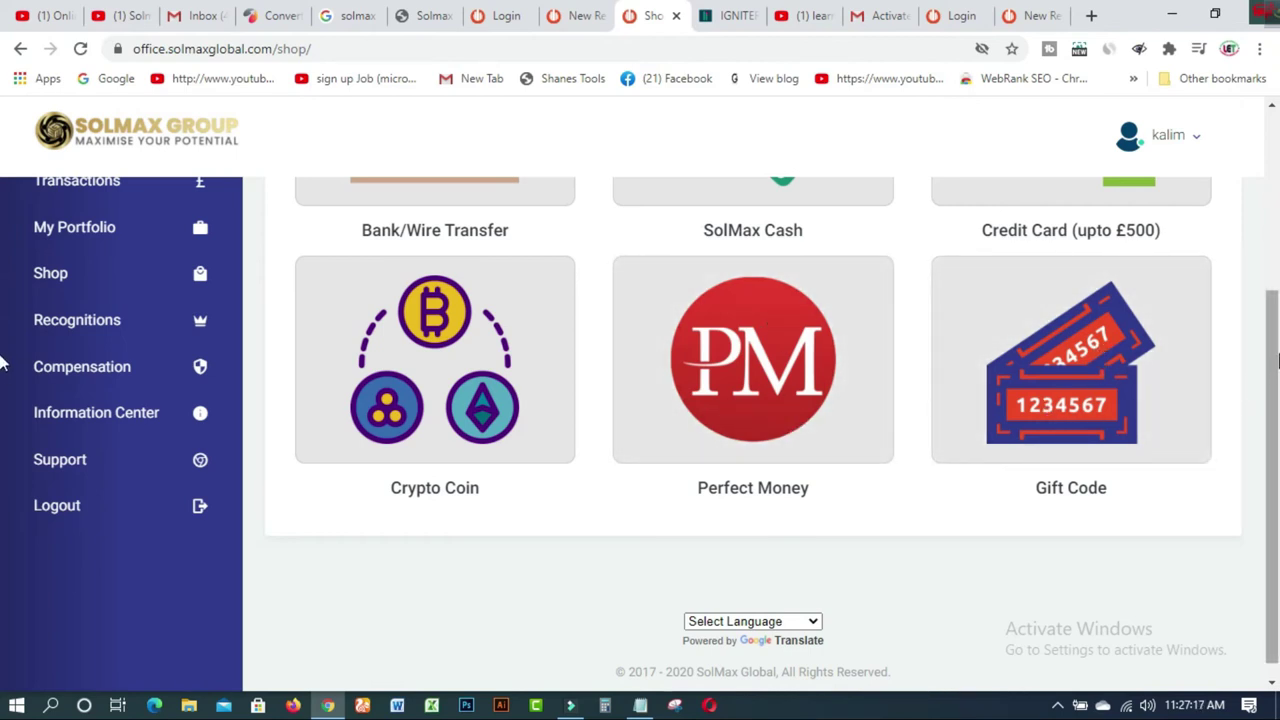
scroll(5, 298, up, 3)
click(492, 342)
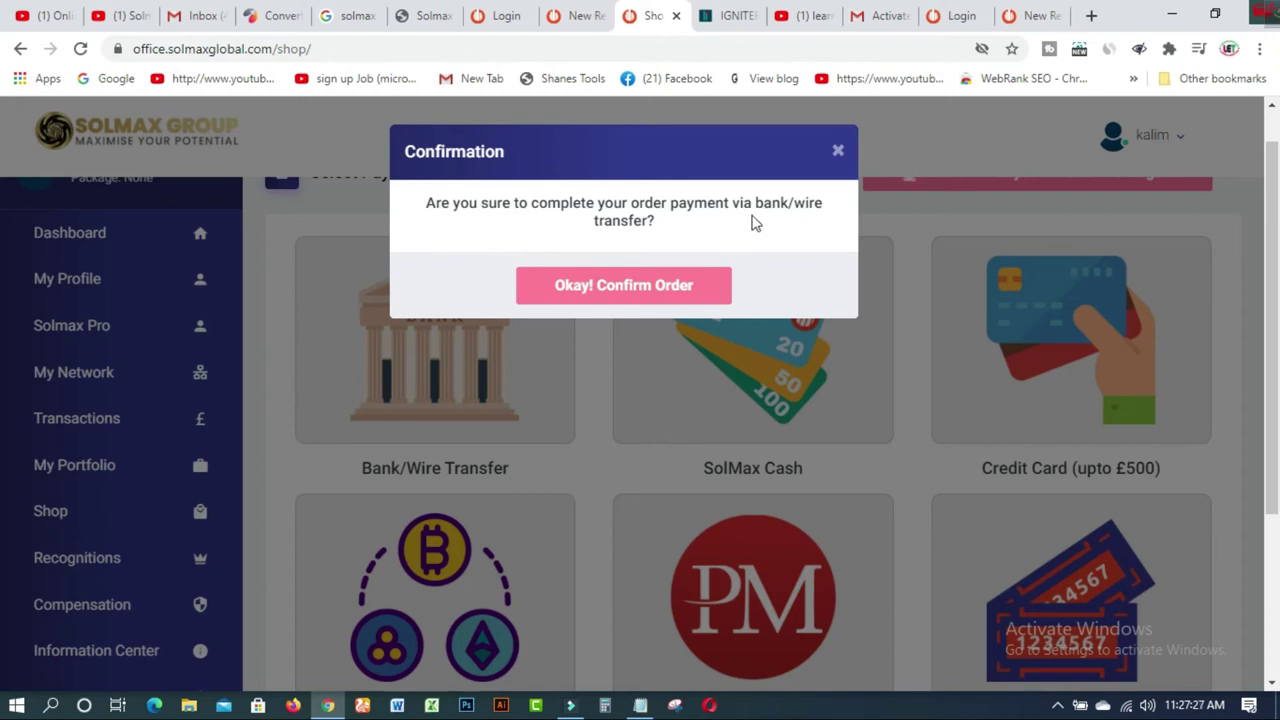
click(647, 294)
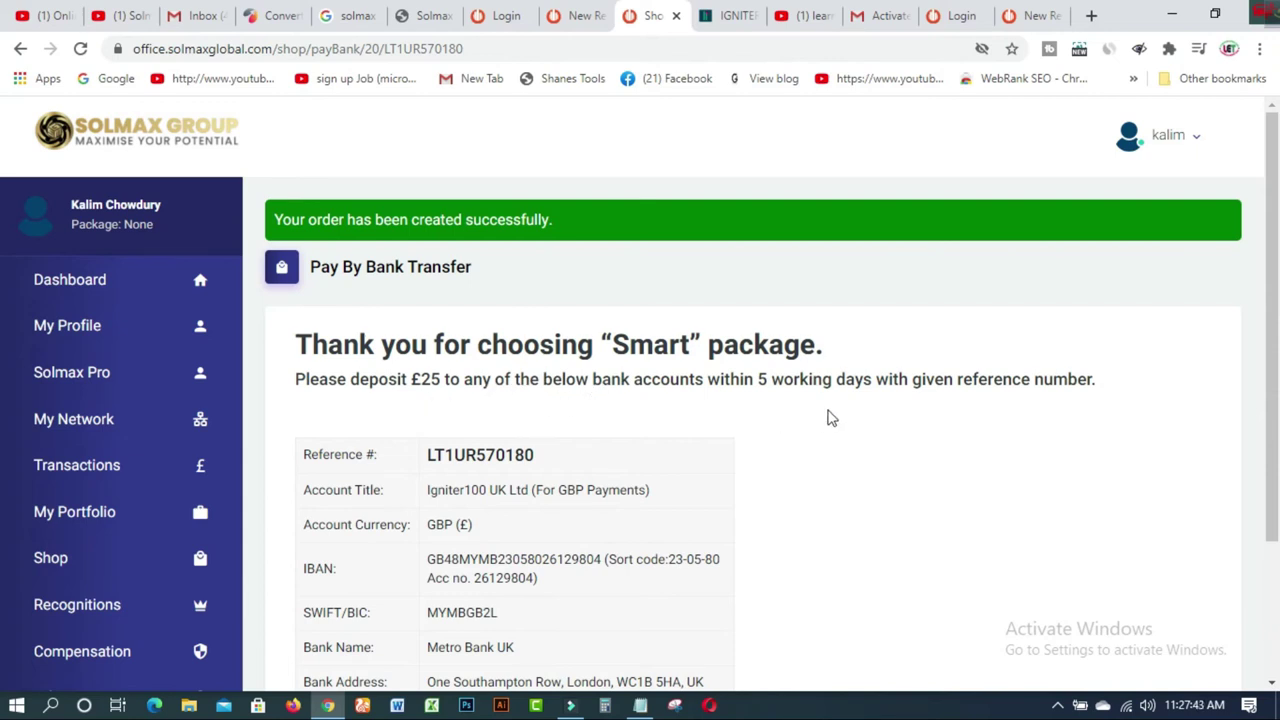
- Review the bank transfer instructions and receiving account details for the Smart package order
drag(1266, 349, 1274, 507)
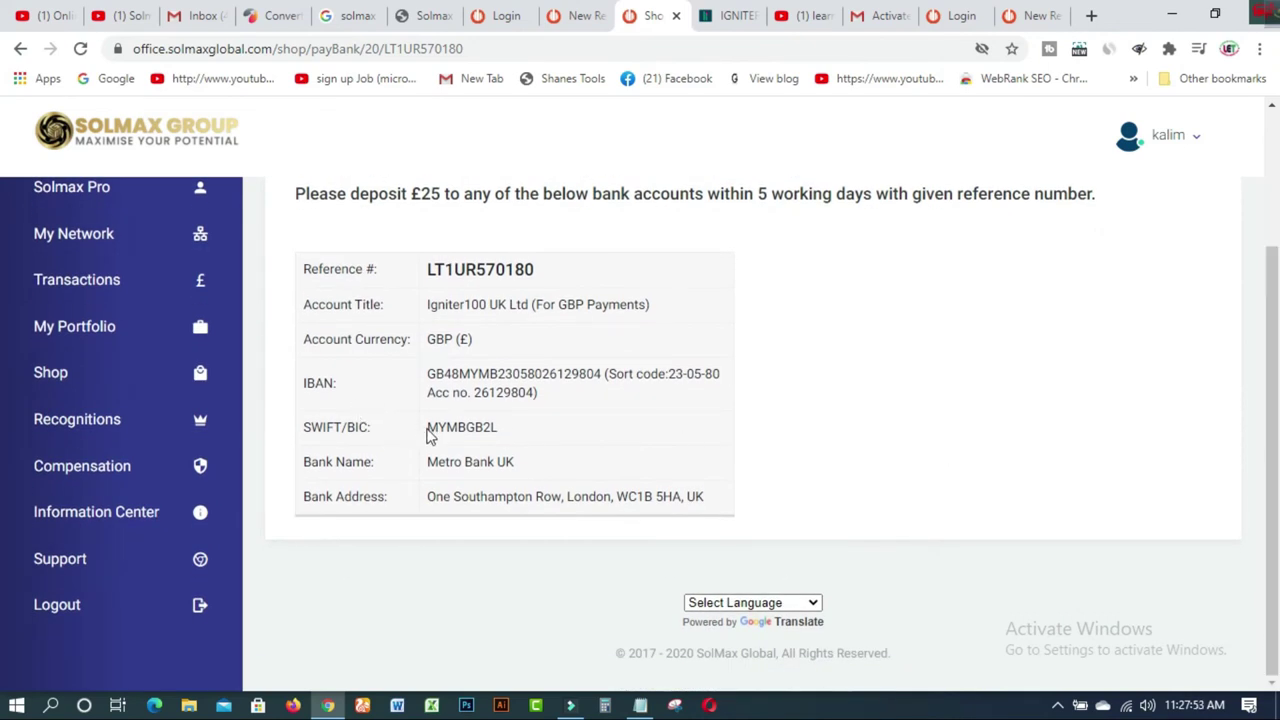
drag(1270, 378, 1276, 240)
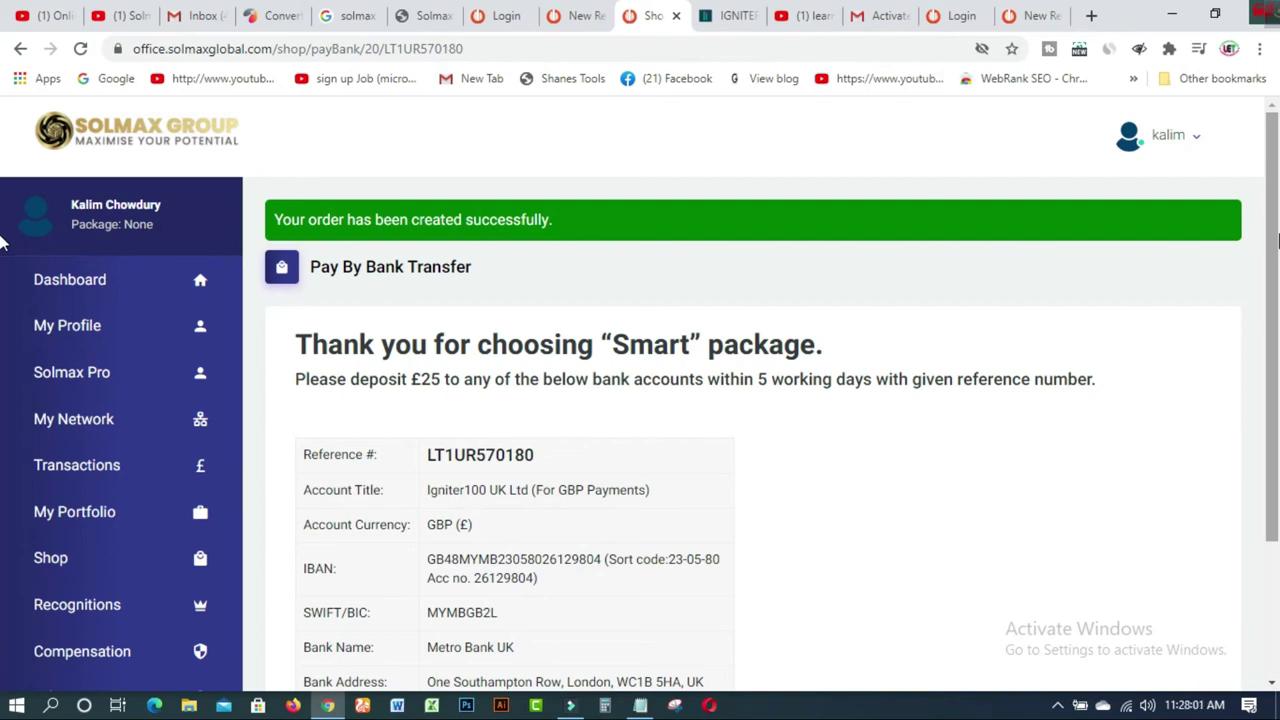
mouse_move(1274, 290)
mouse_down()
mouse_move(1270, 447)
mouse_move(1262, 305)
mouse_up()
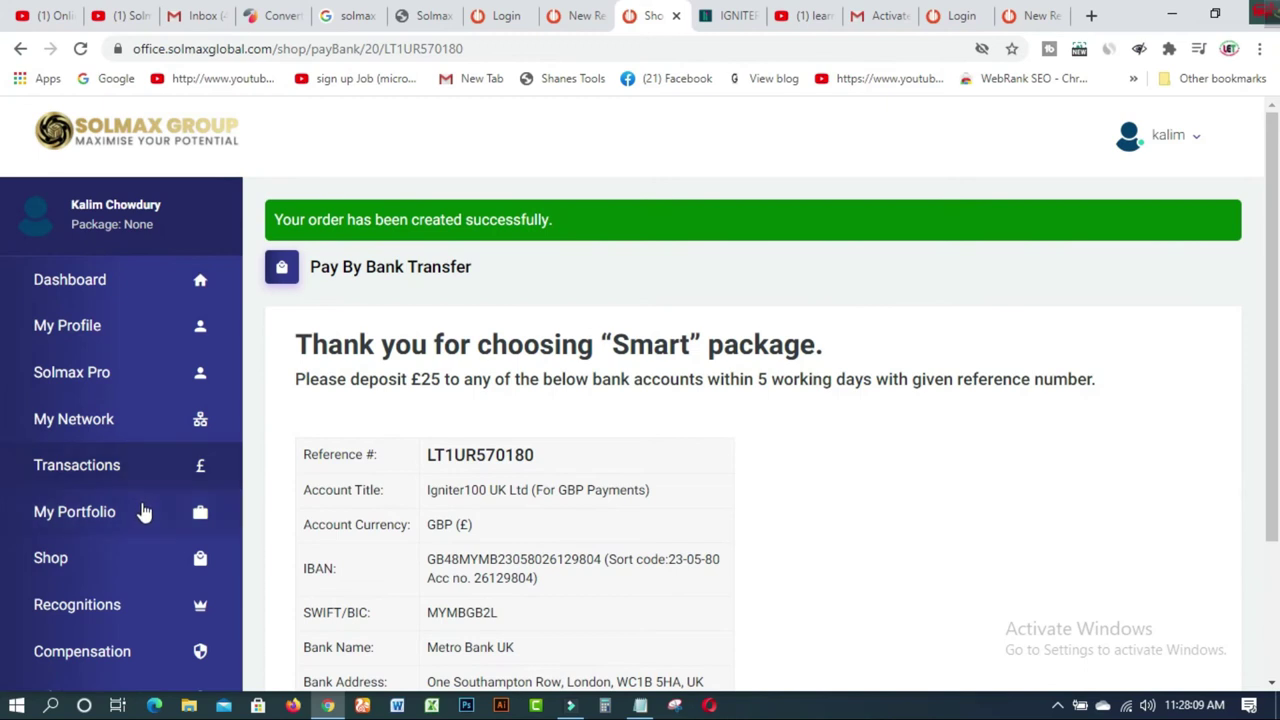
- Open the Cash Account transactions and try to make a withdrawal request
click(79, 520)
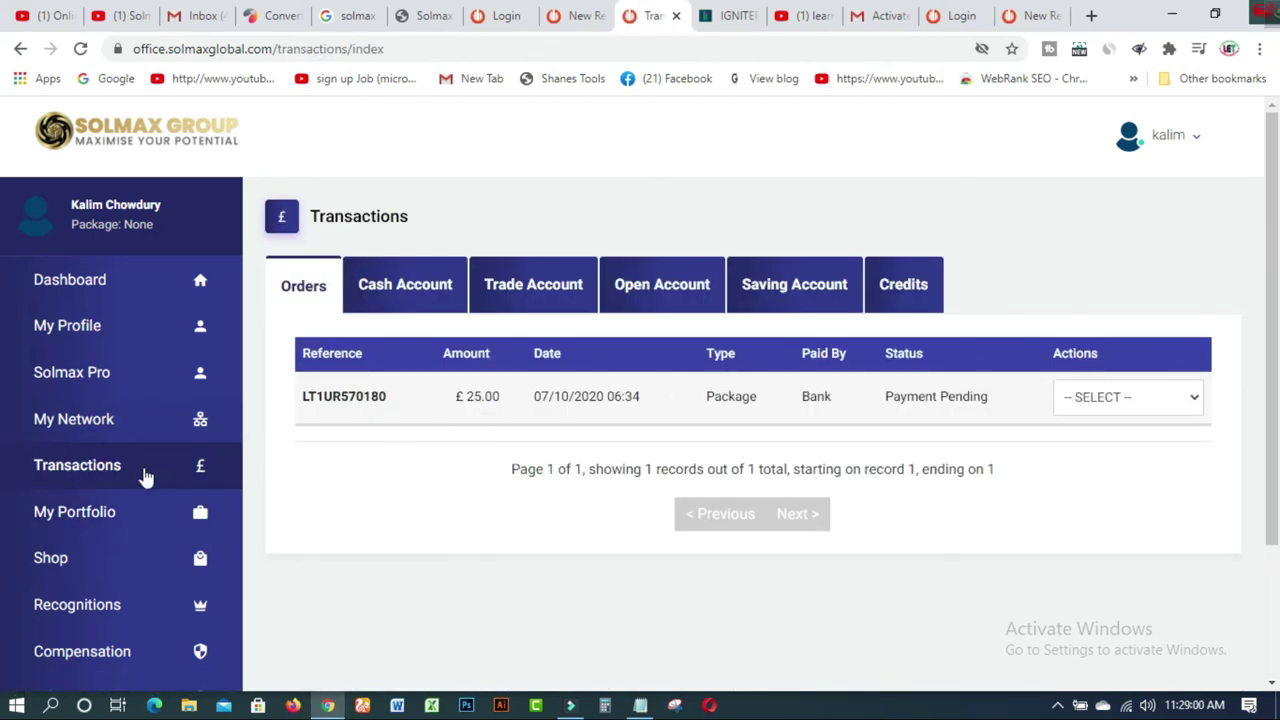
click(398, 302)
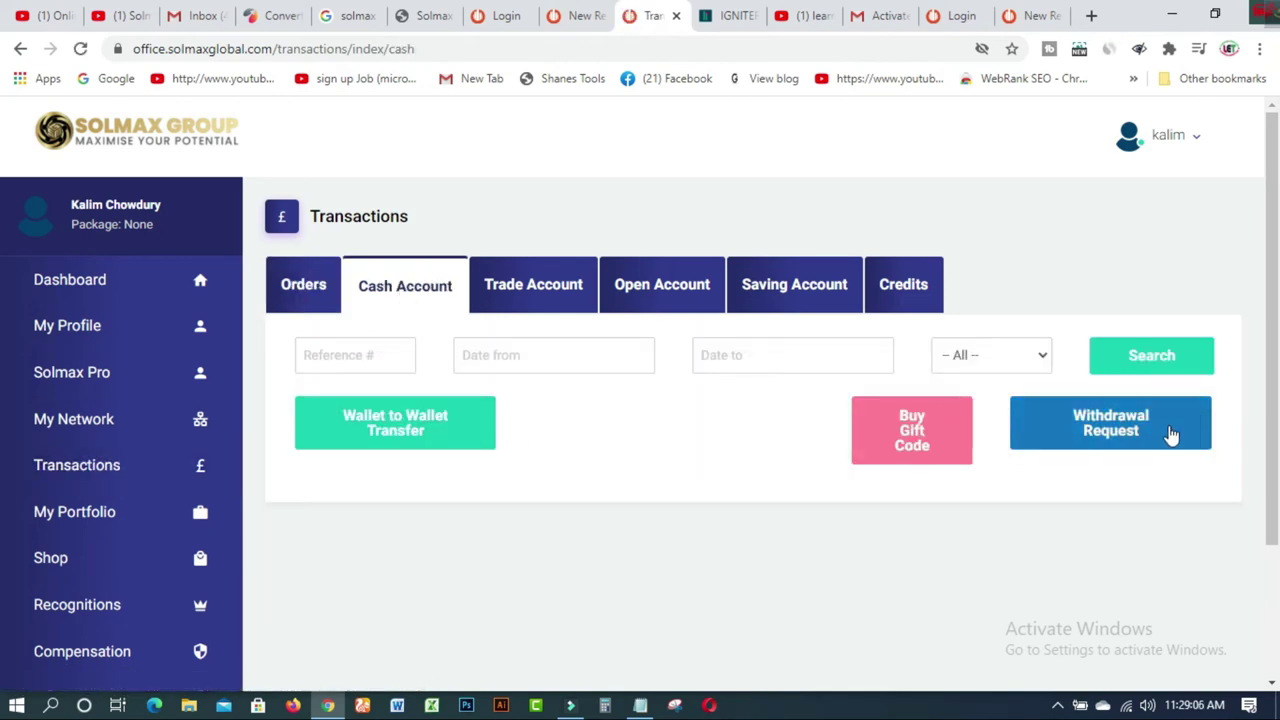
click(1130, 437)
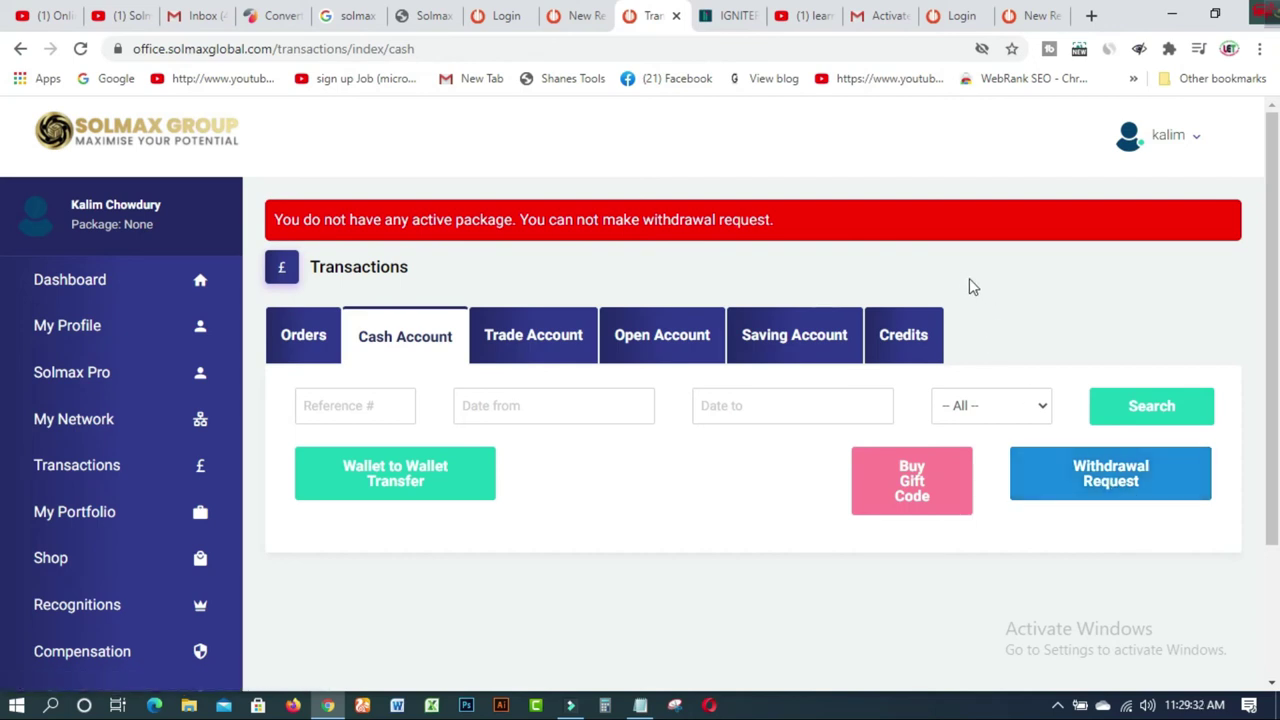
- Open the form for adding bank details in the member profile's payment settings
click(80, 332)
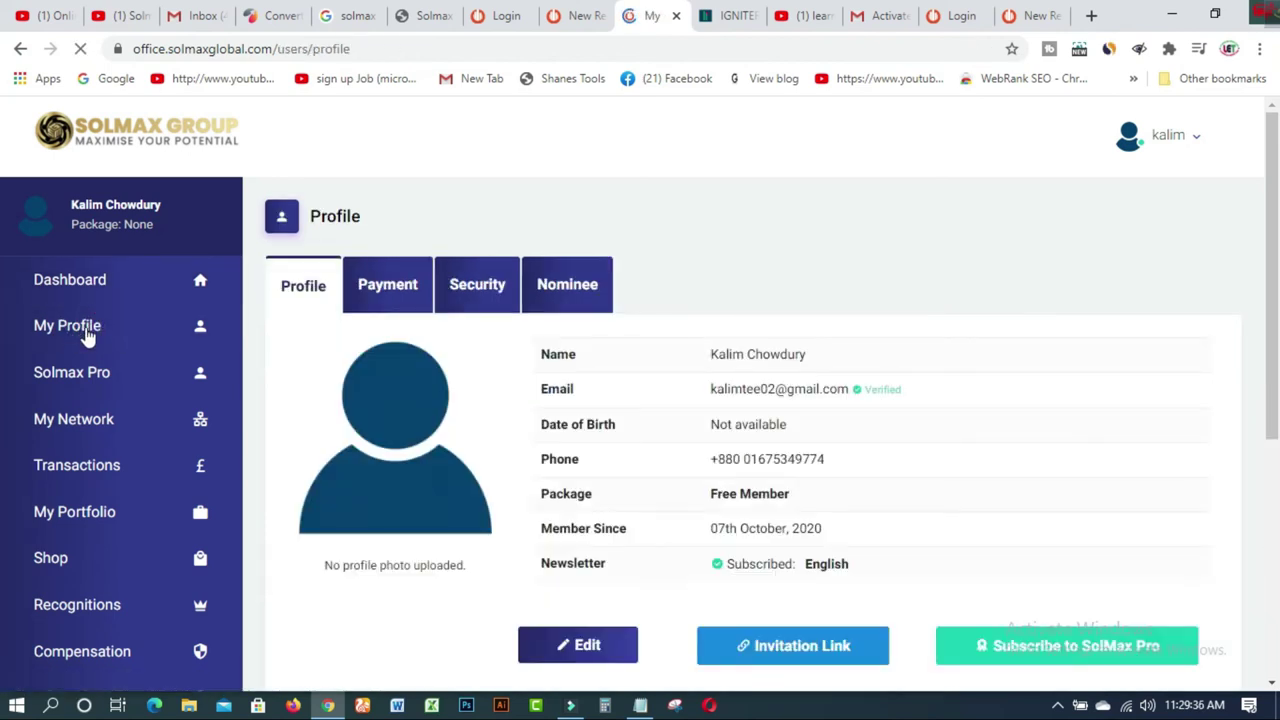
click(388, 296)
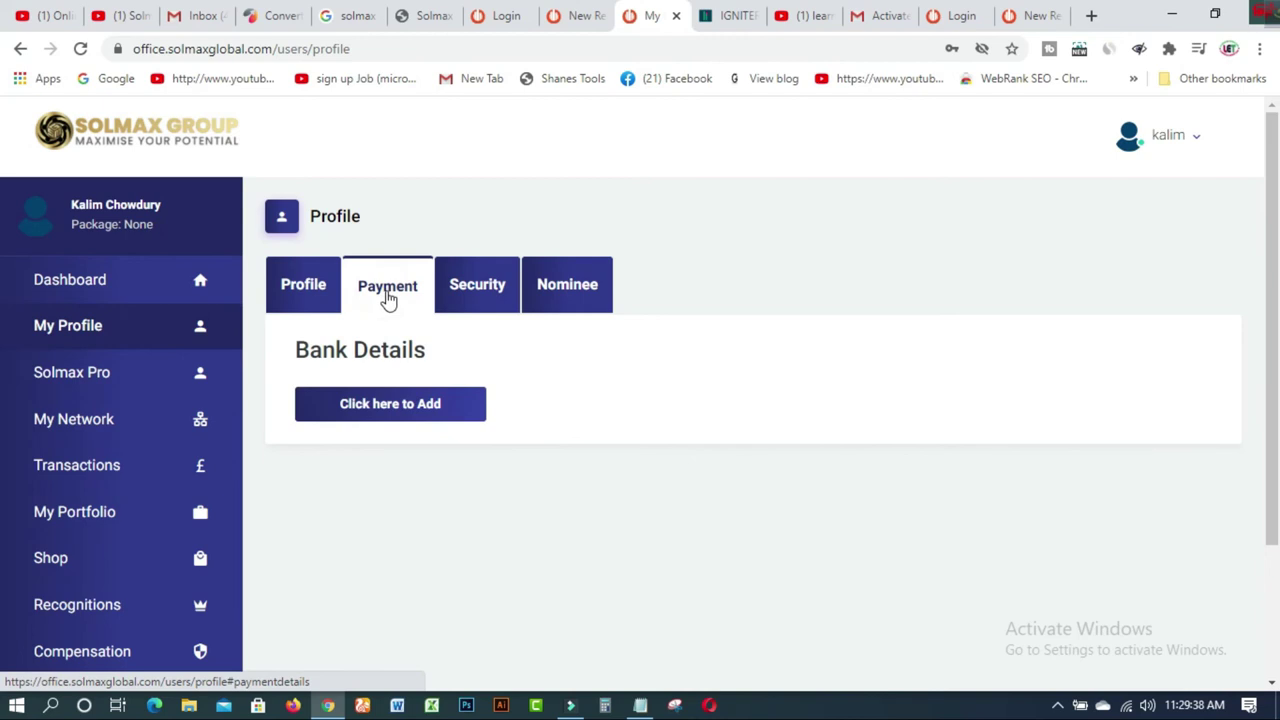
click(402, 418)
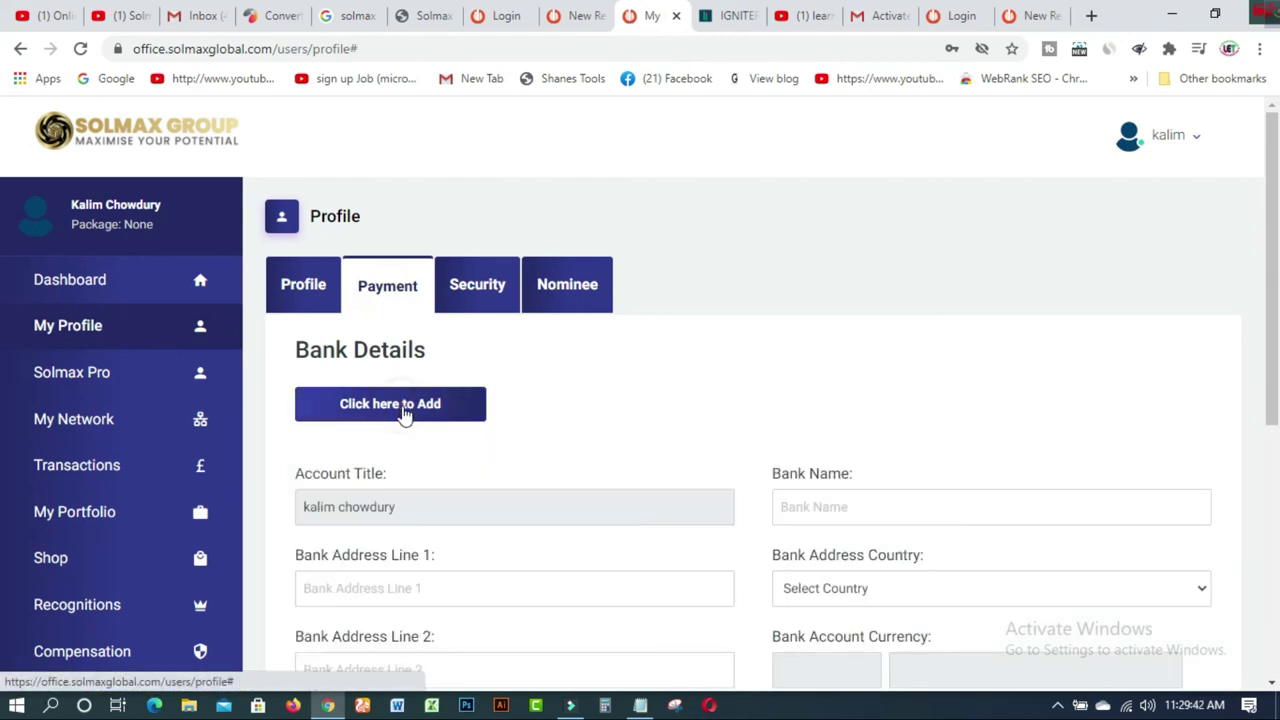
drag(1275, 258, 1276, 360)
scroll(0, 365, down, 1)
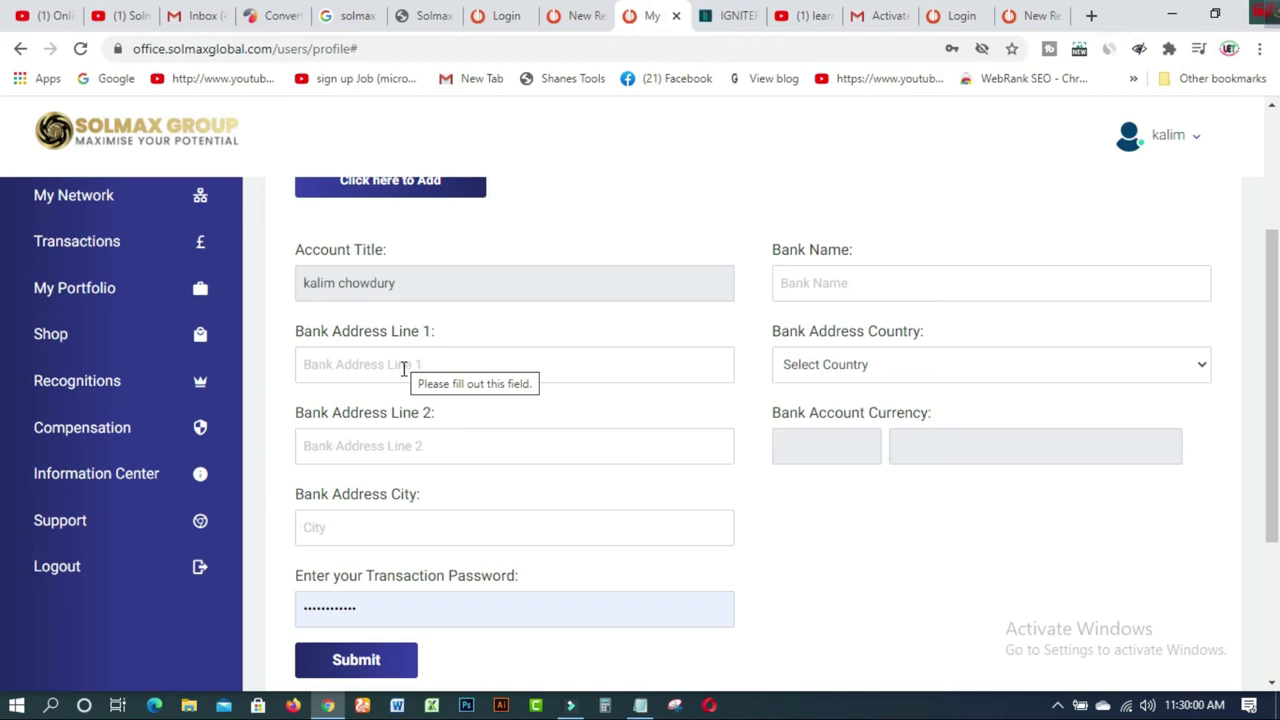
- Examine the bank details form's country, account currency, city and transaction password fields without filling them in
click(828, 372)
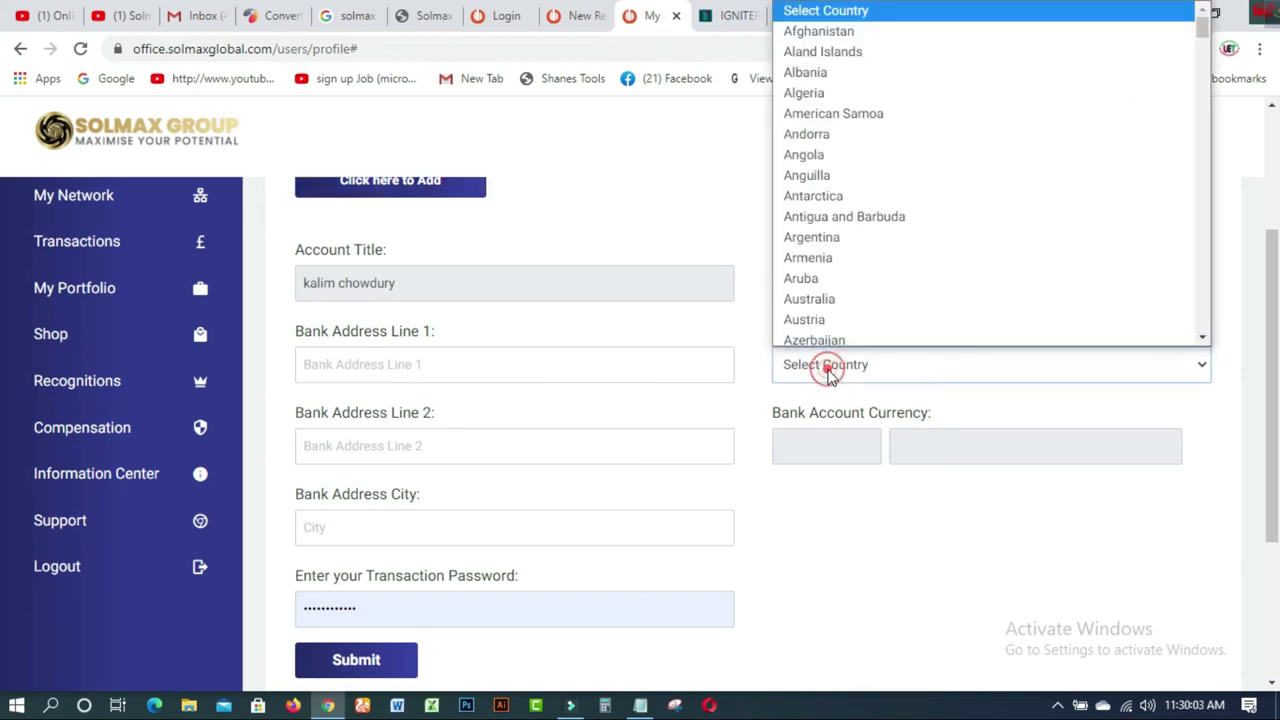
click(876, 526)
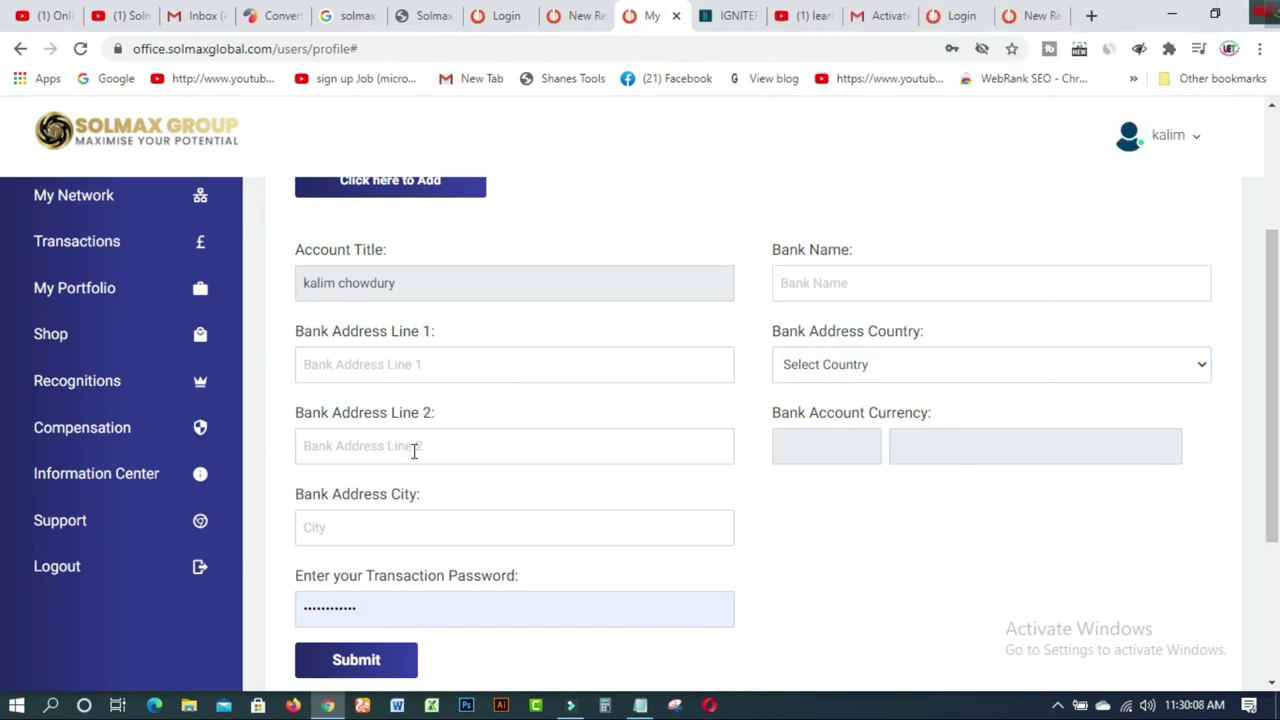
click(818, 445)
click(858, 450)
click(440, 520)
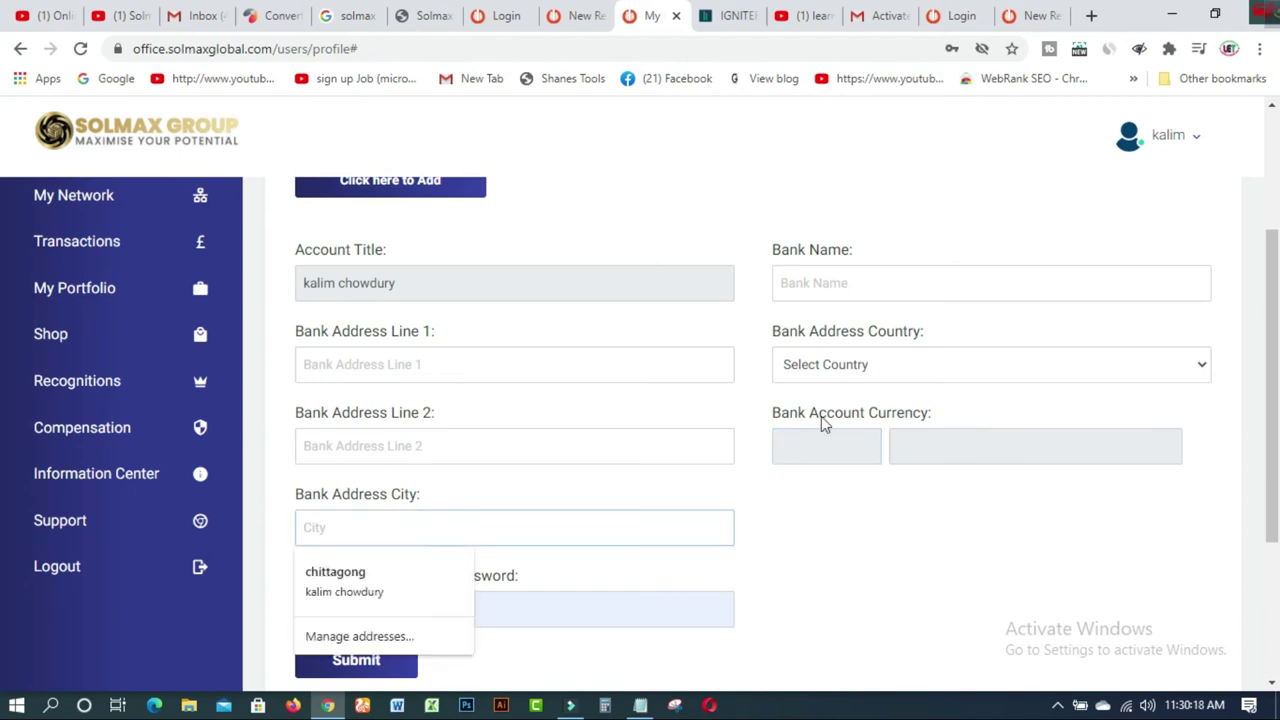
drag(1263, 322, 1268, 394)
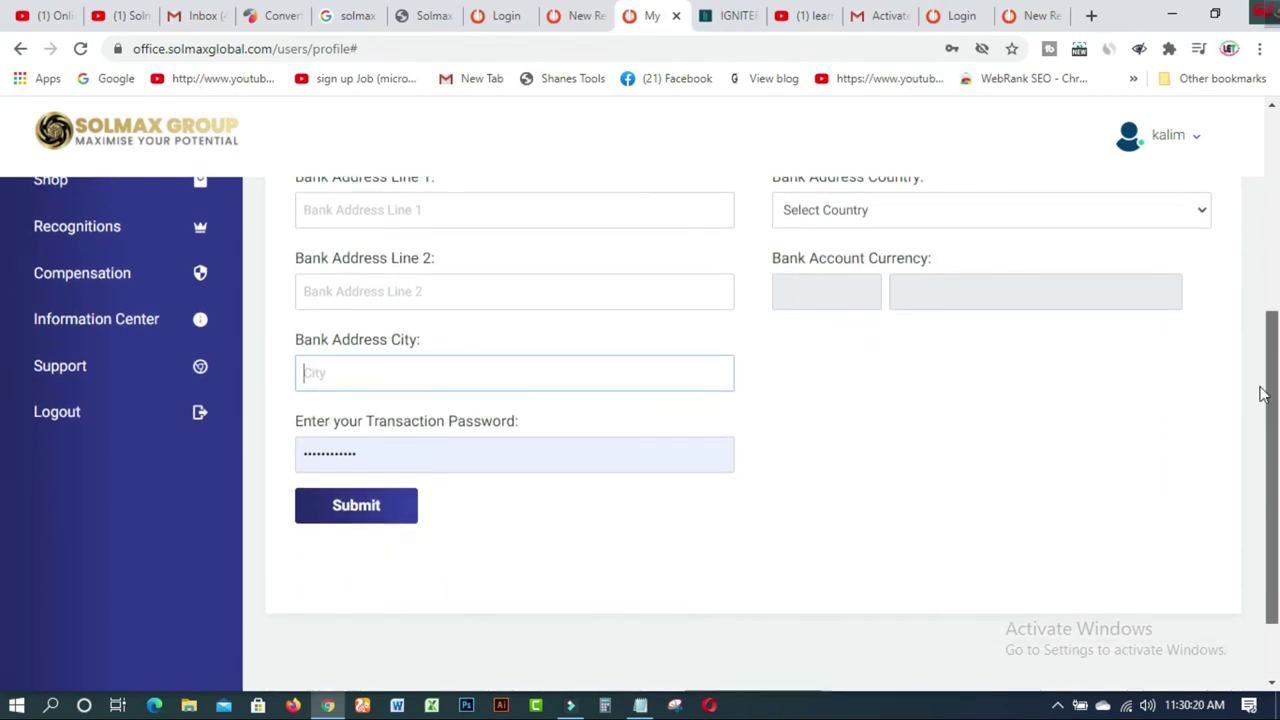
click(1063, 460)
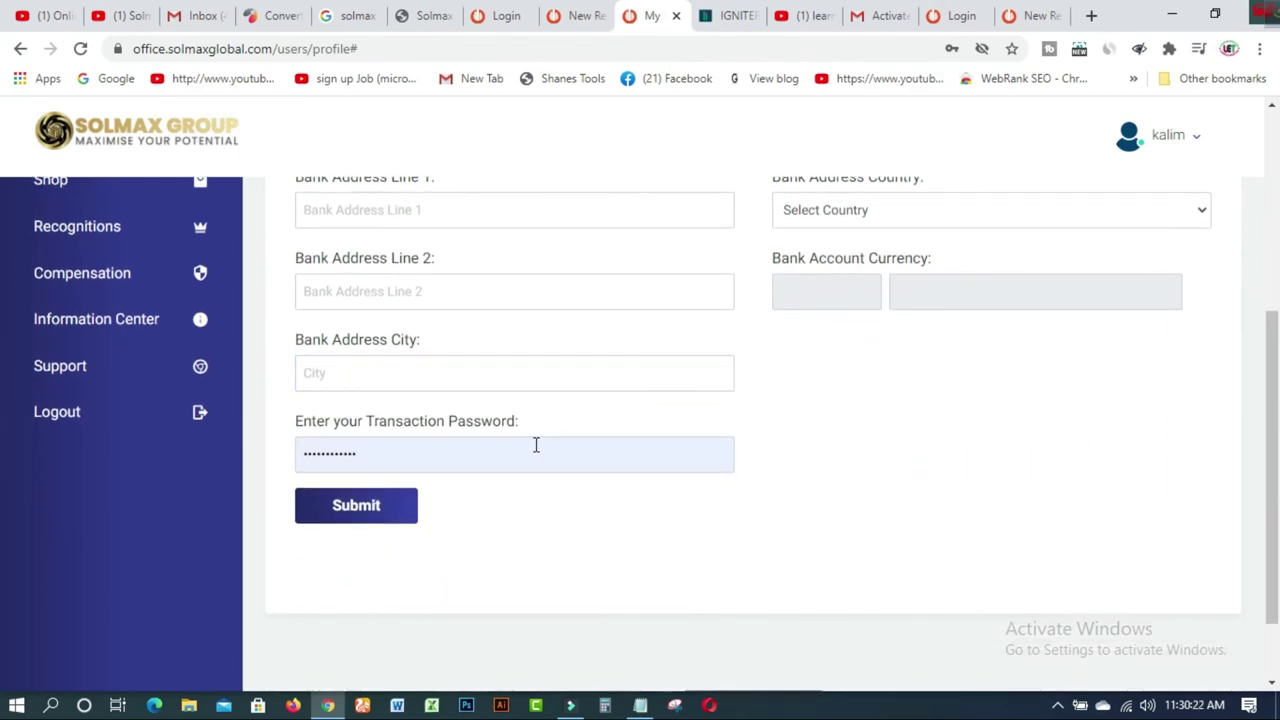
click(398, 445)
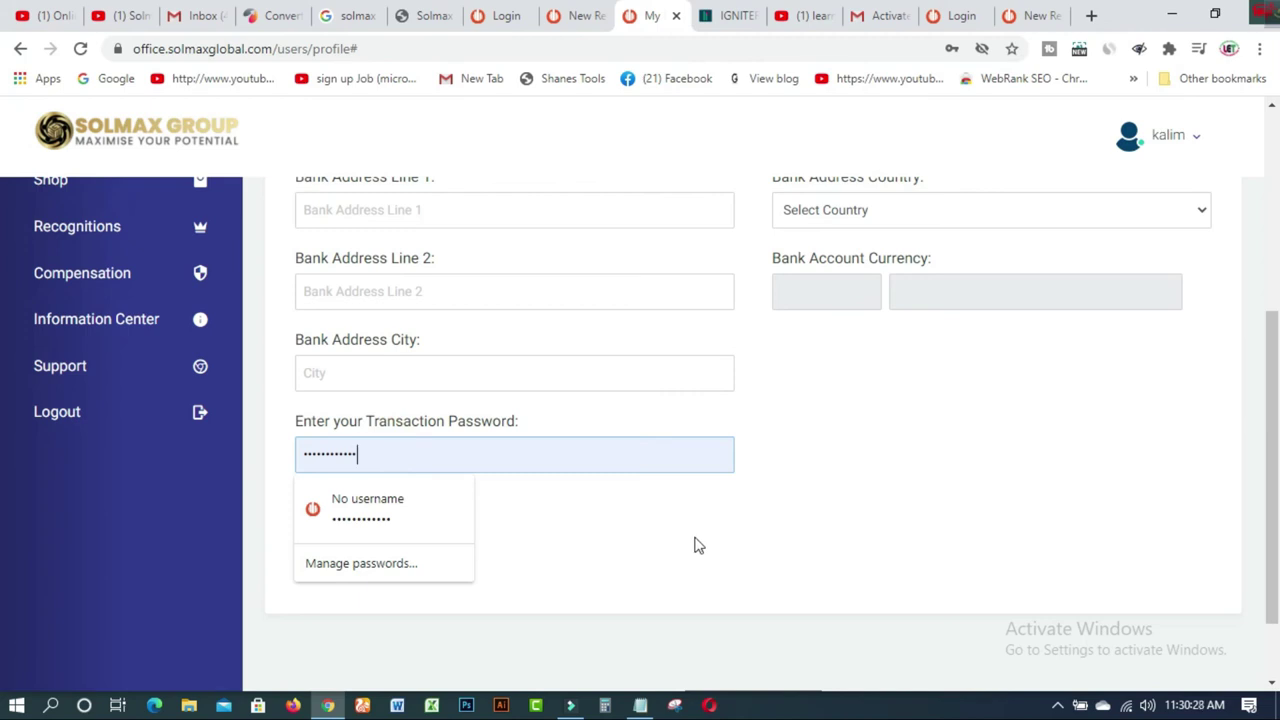
- Try to sign in on the Solmax login page with the username and captcha left empty
click(958, 22)
click(438, 541)
click(423, 528)
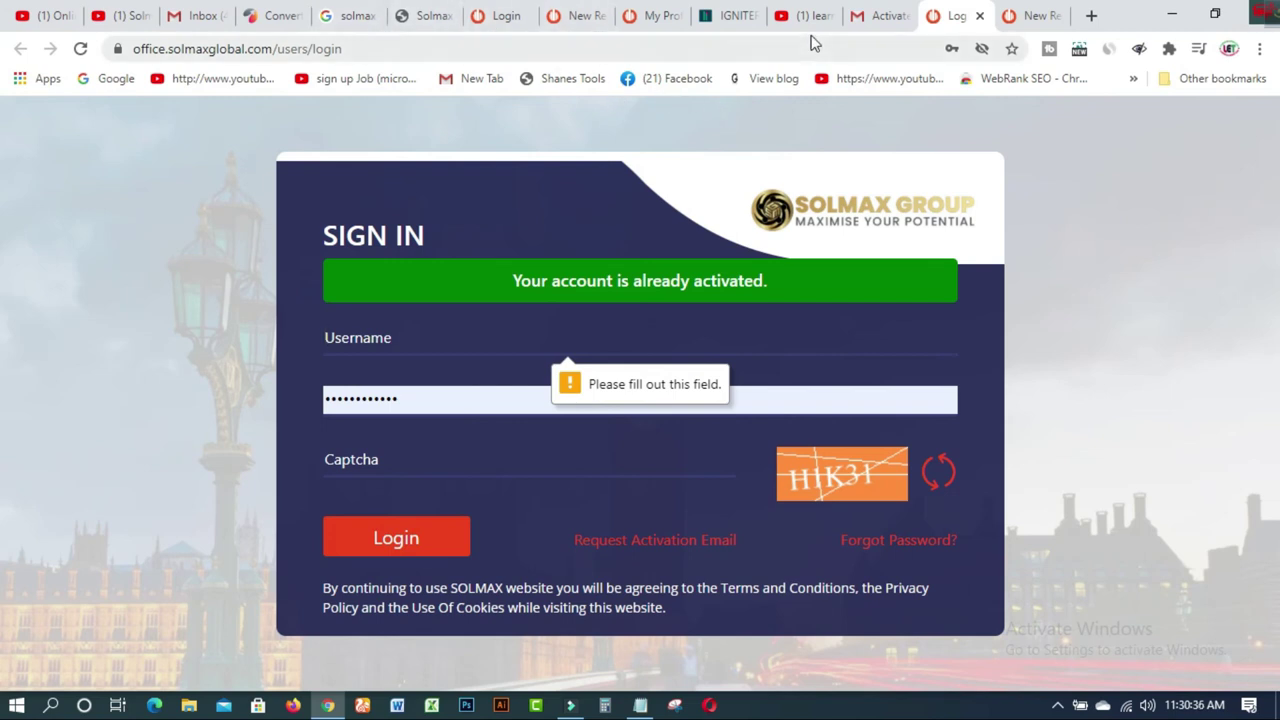
- Follow the Activate Account link in the Solmax activation email
click(884, 17)
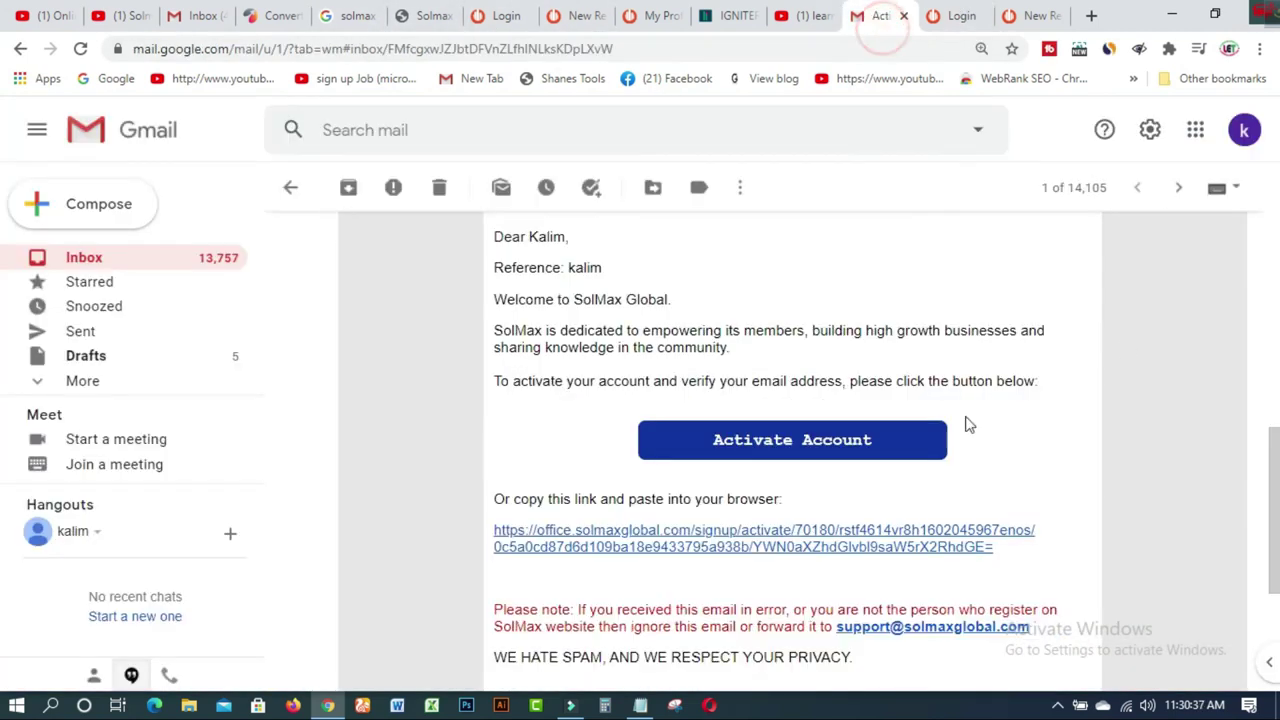
click(848, 450)
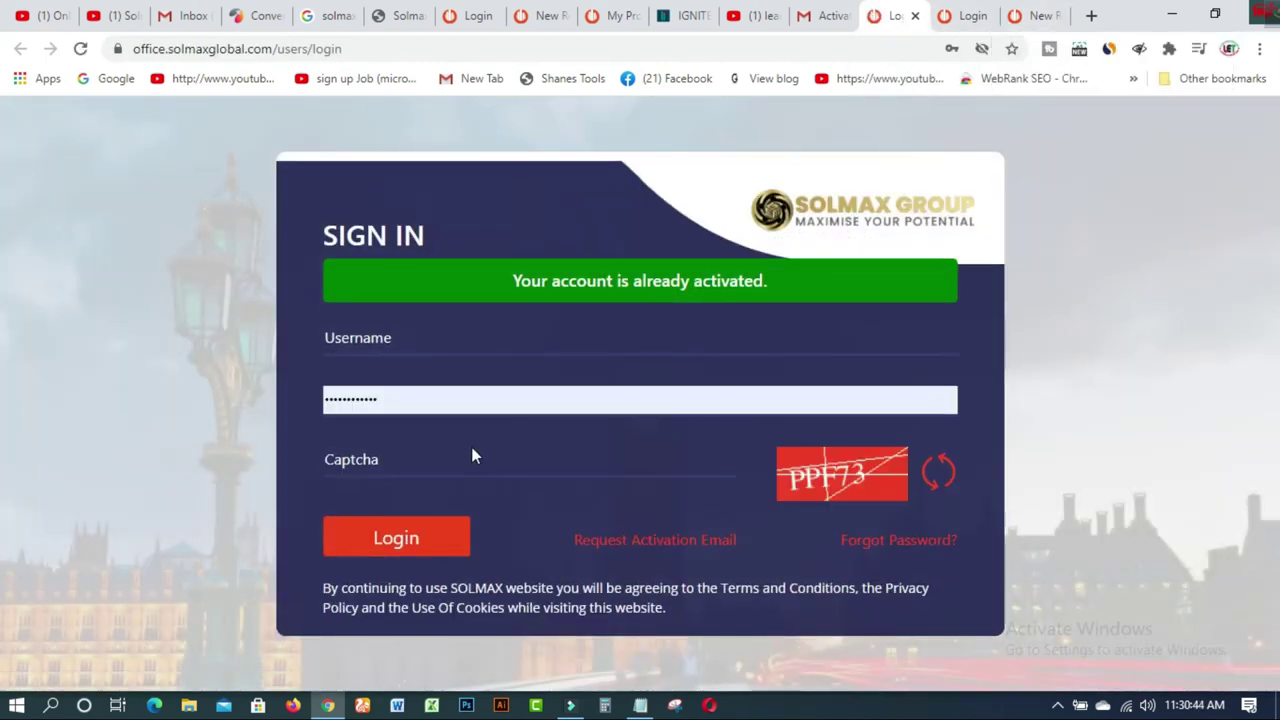
- Open the transaction password setup from the member dashboard, review its password rules and close it without setting a password
click(1037, 15)
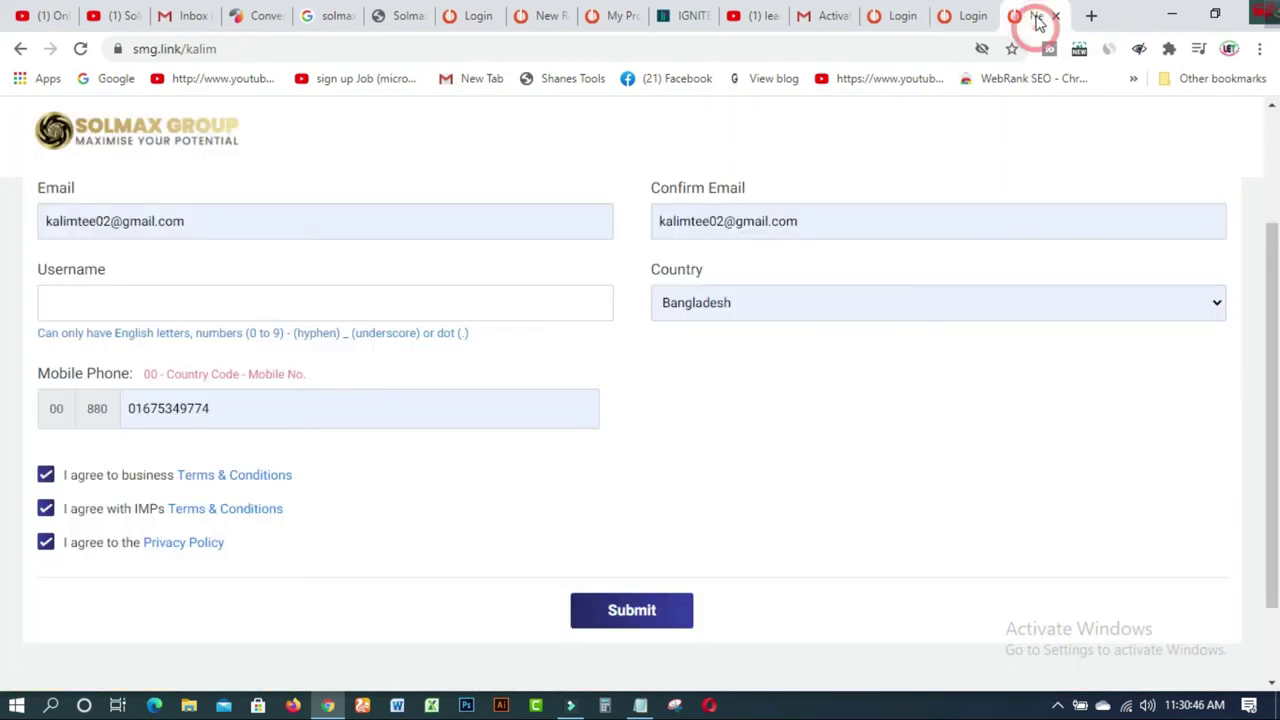
click(615, 18)
click(545, 20)
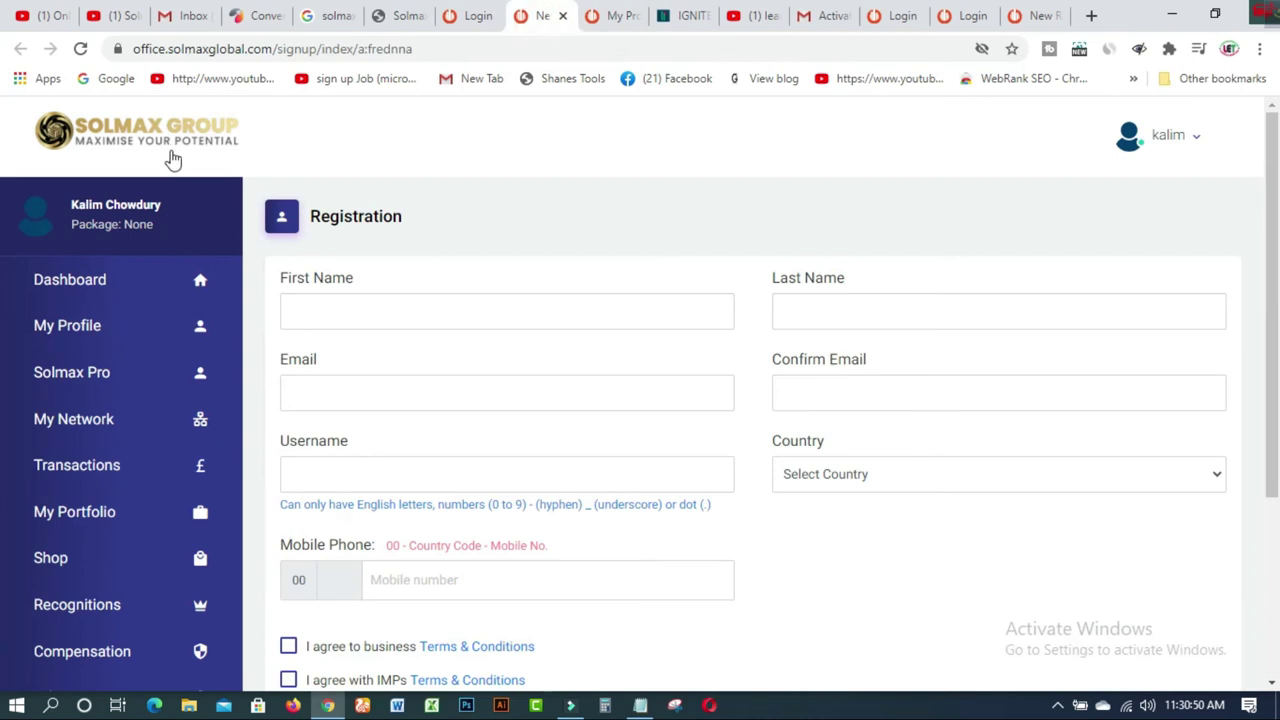
click(50, 130)
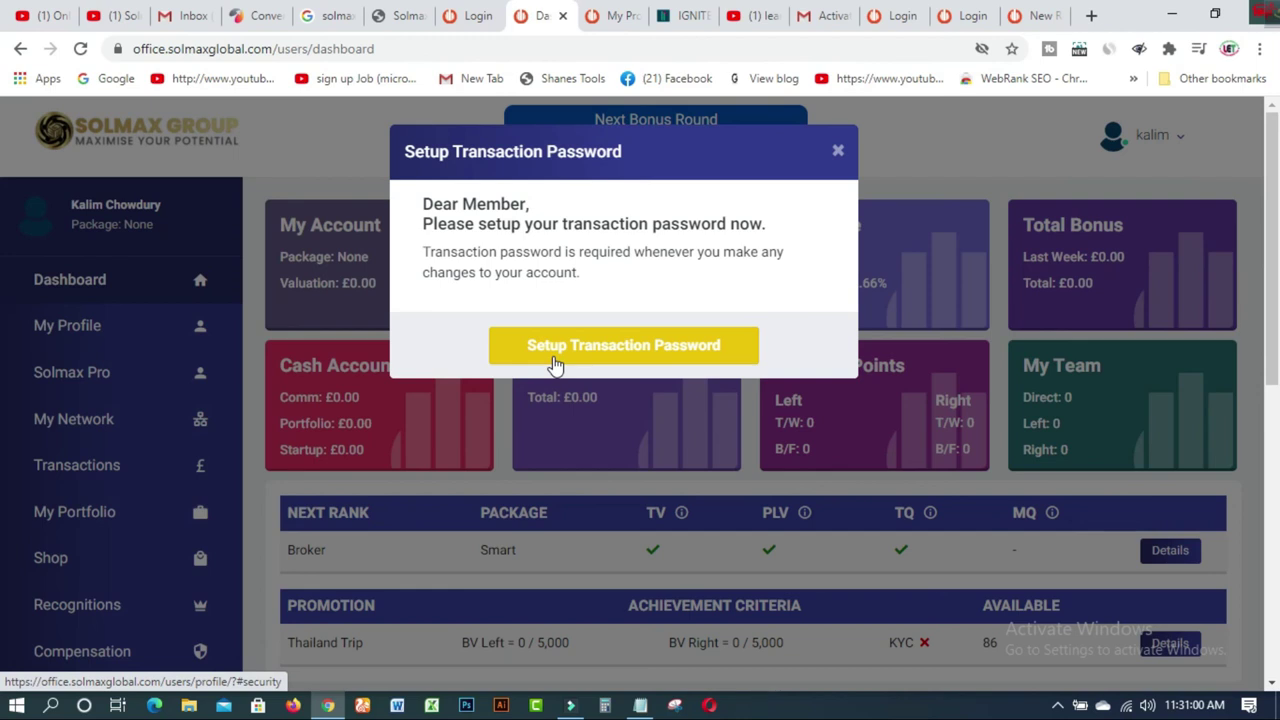
click(626, 350)
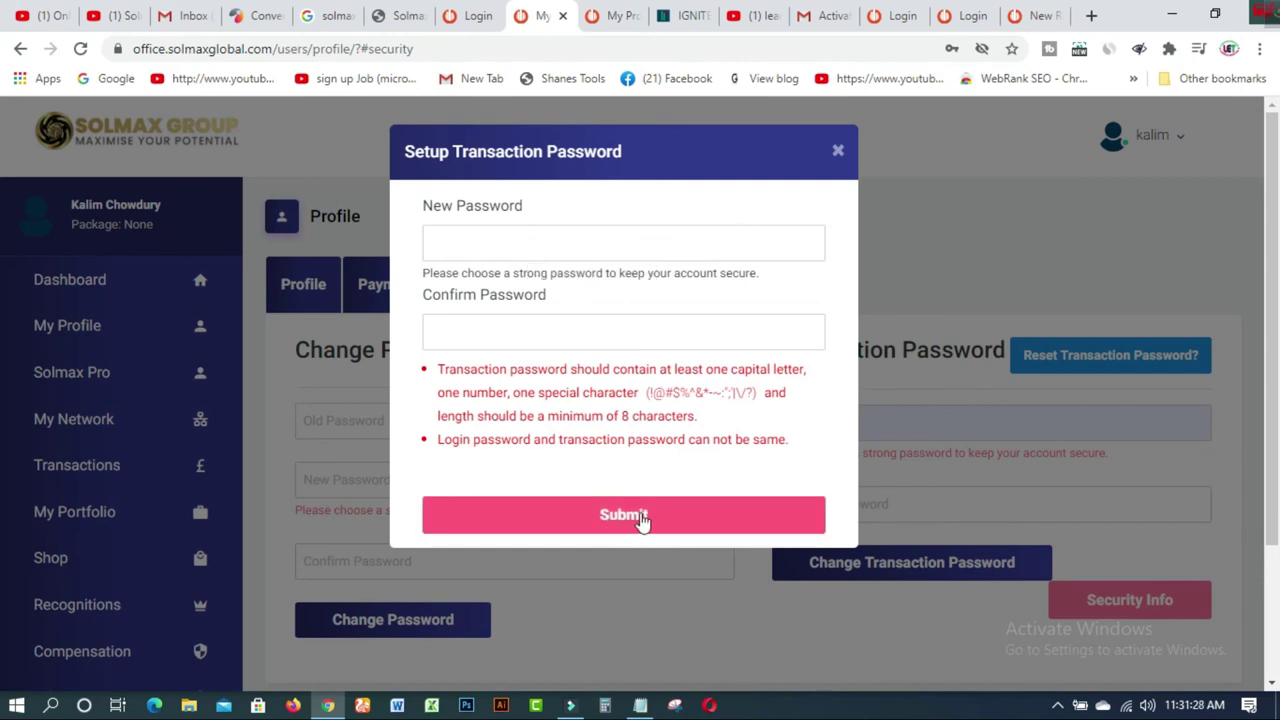
click(838, 154)
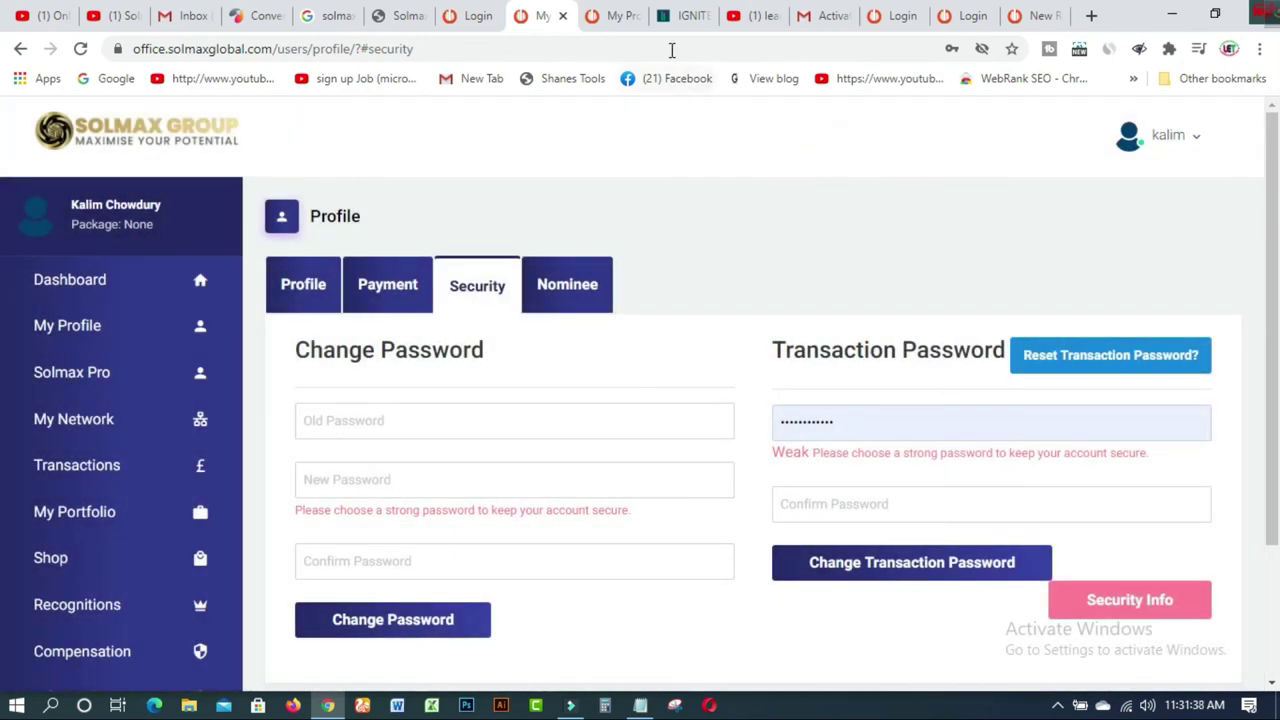
- Return to the profile's bank details form and review its fields from the account title down to the transaction password
click(618, 18)
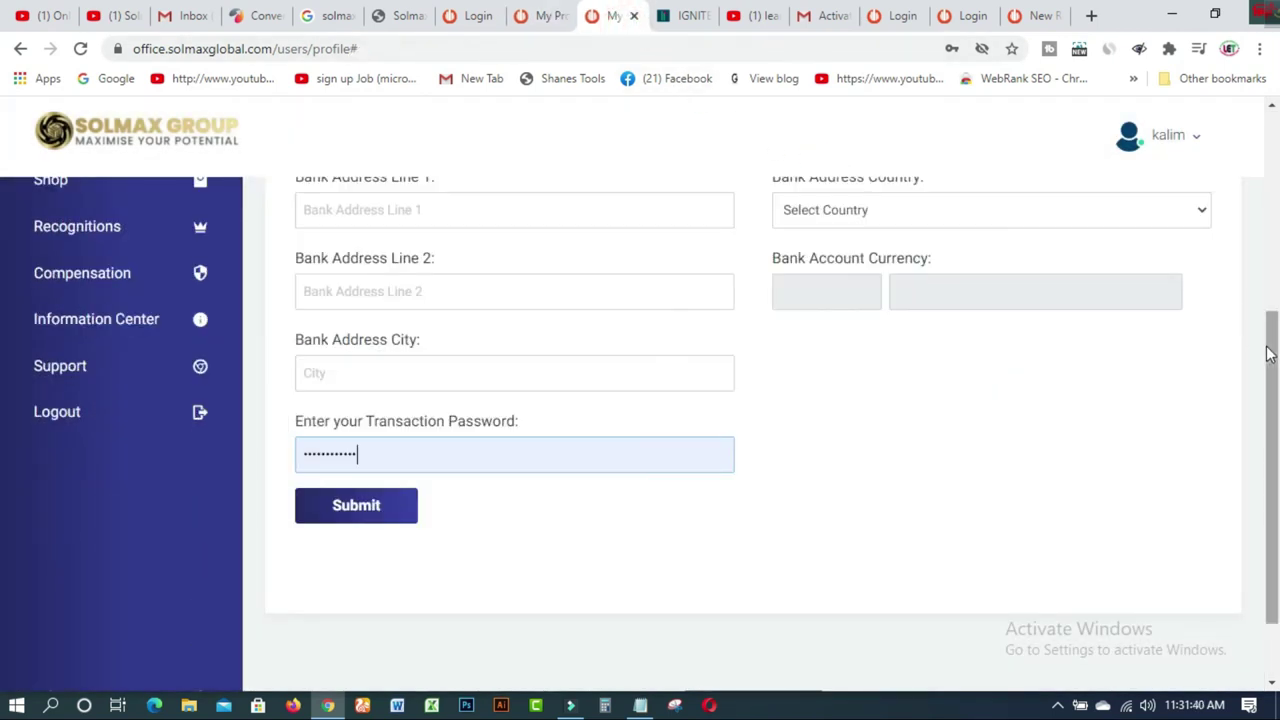
click(472, 448)
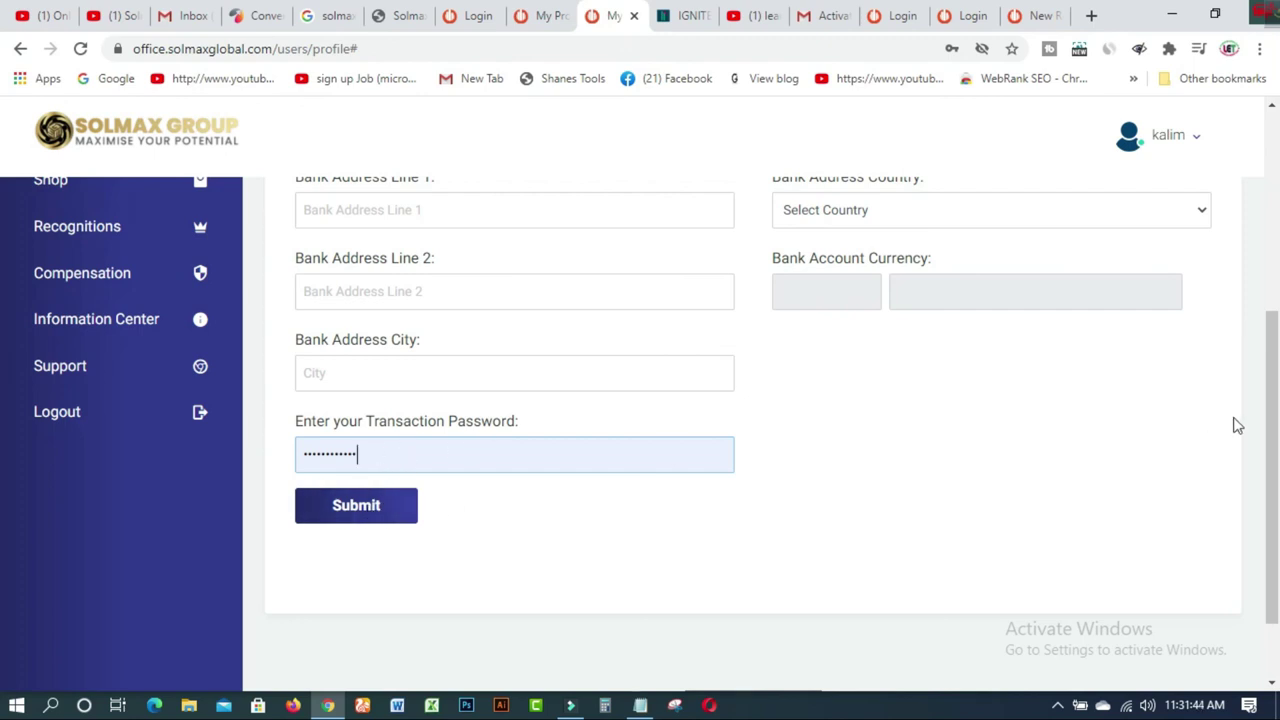
drag(1273, 408, 1276, 200)
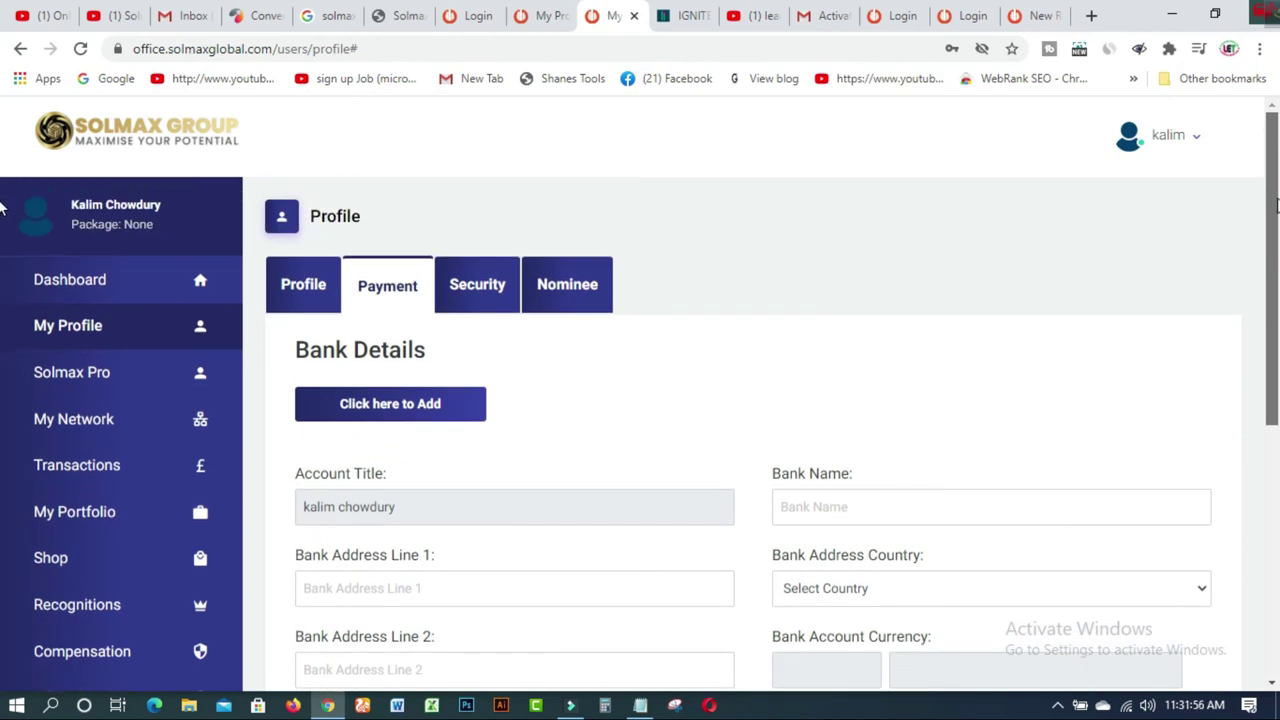
drag(1276, 205, 1274, 312)
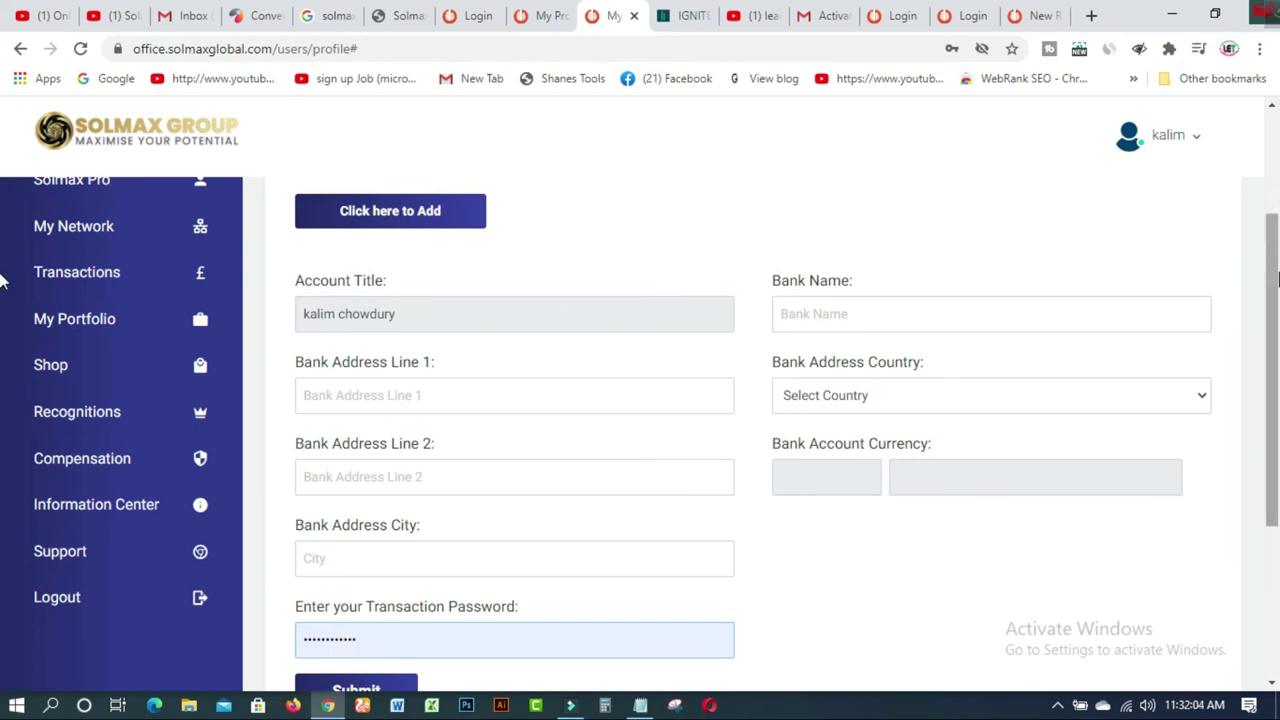
- Open the My Network page and examine the network tree with its left and right positions
click(108, 232)
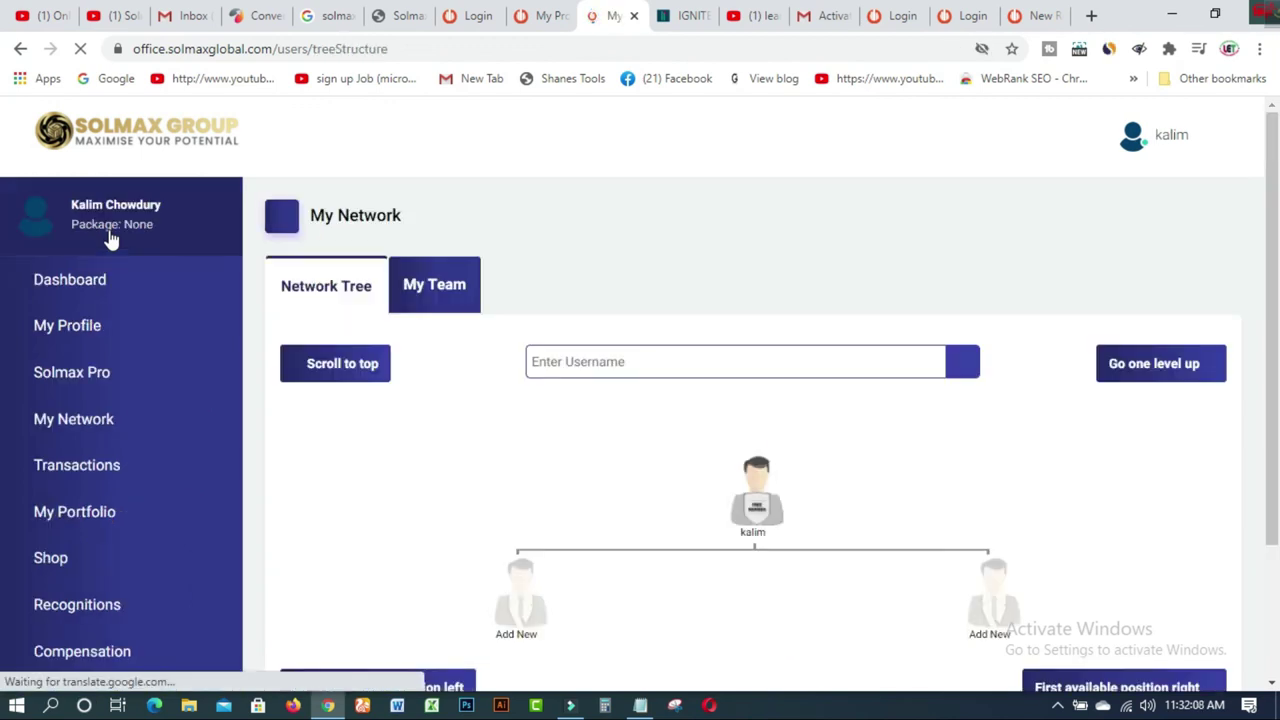
drag(1275, 265, 1277, 341)
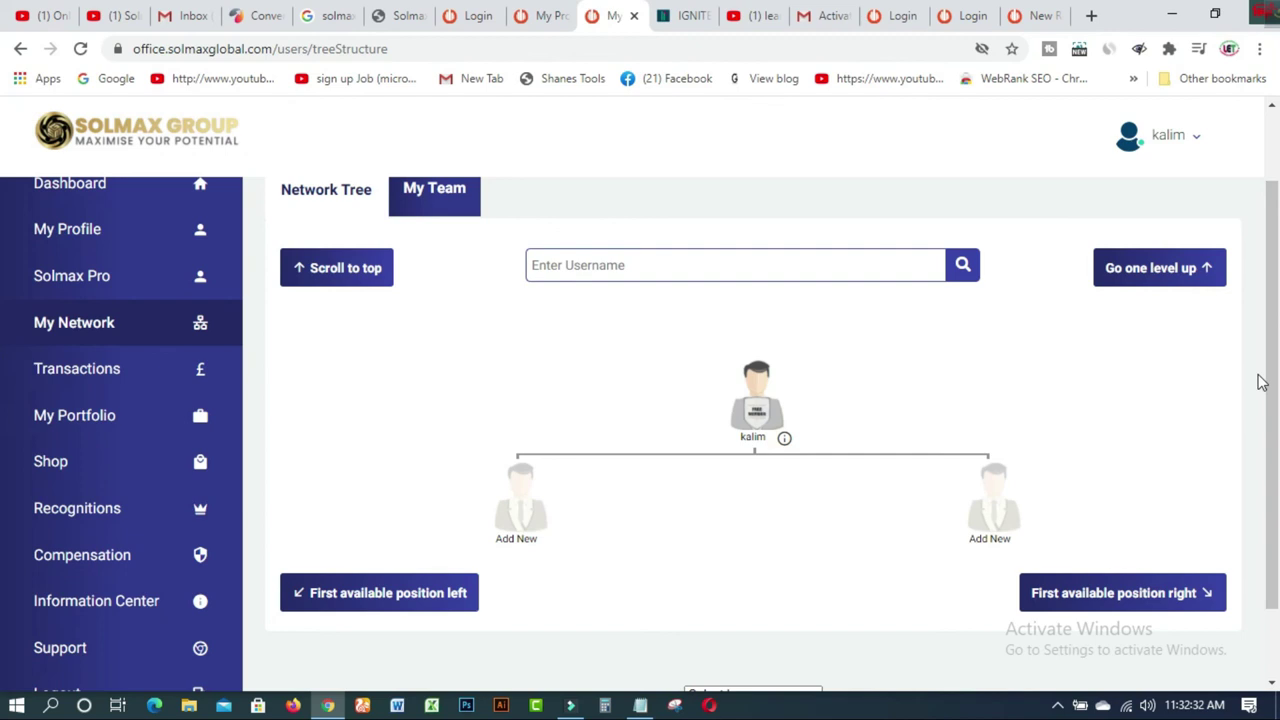
drag(1275, 369, 1276, 222)
- Return to the dashboard, dismiss the transaction password prompt and review the Top Countries and News & Updates sections
click(60, 279)
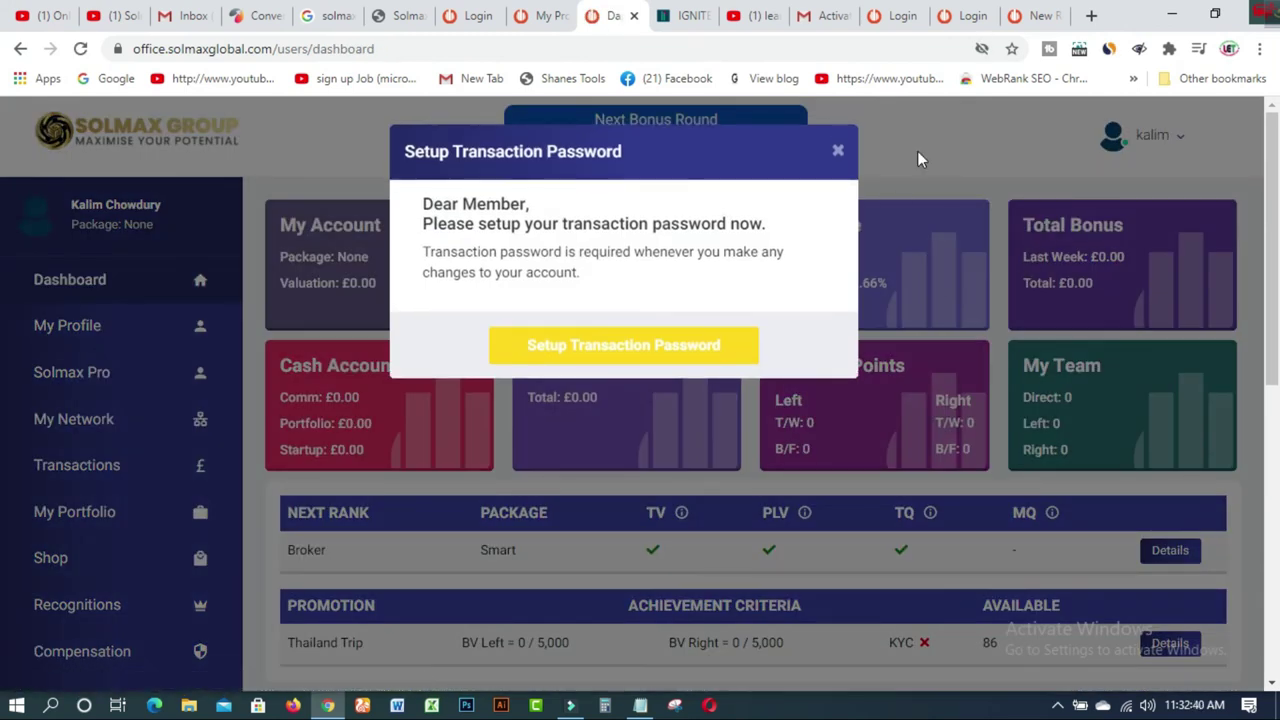
click(838, 152)
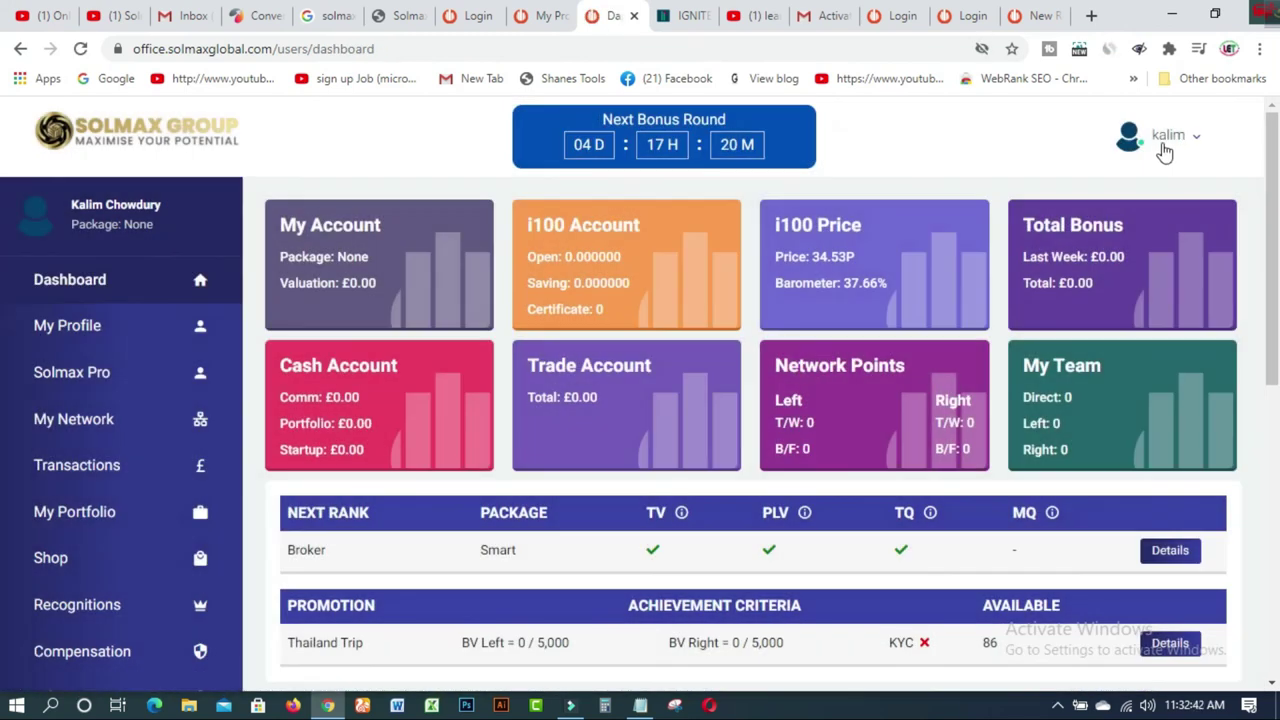
scroll(3, 245, down, 3)
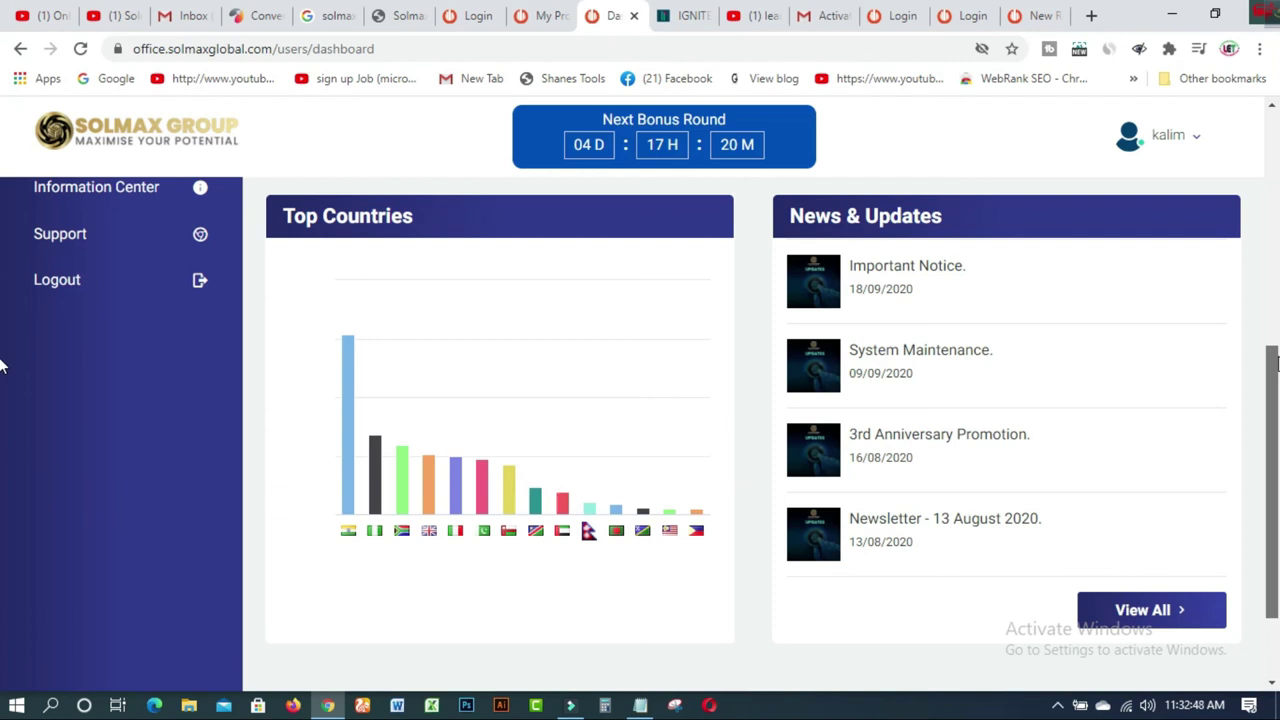
scroll(2, 366, down, 1)
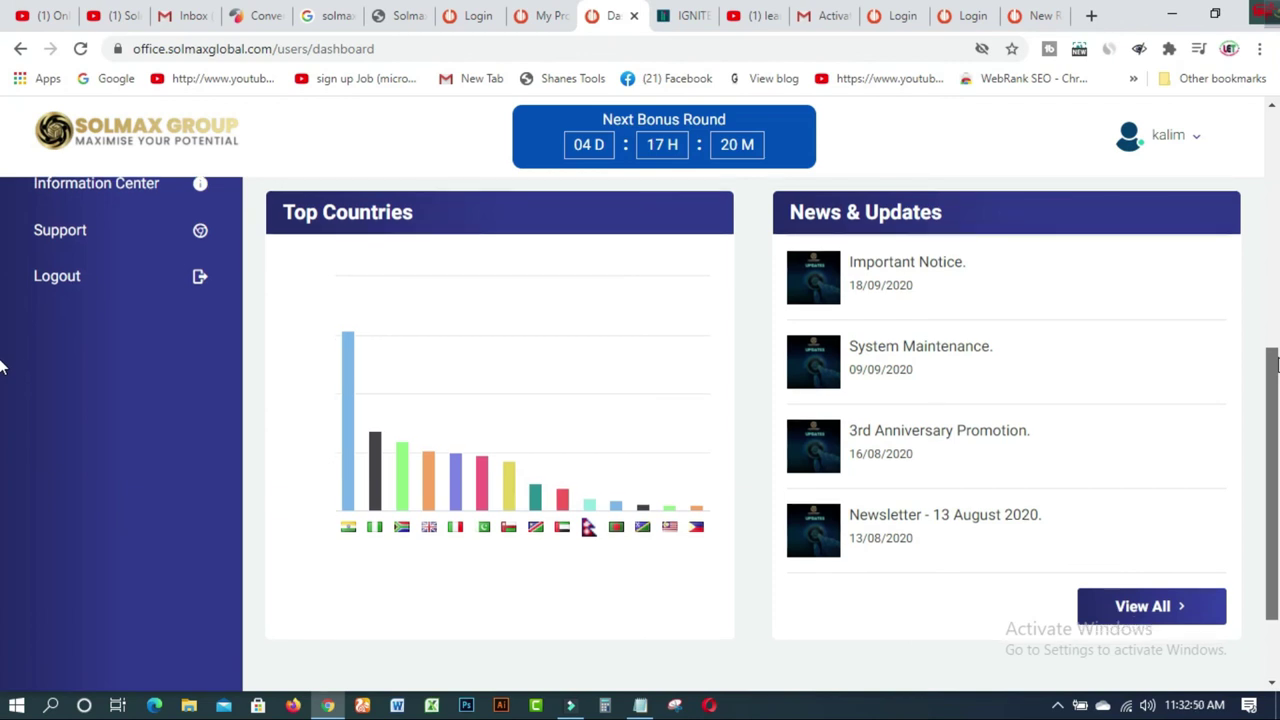